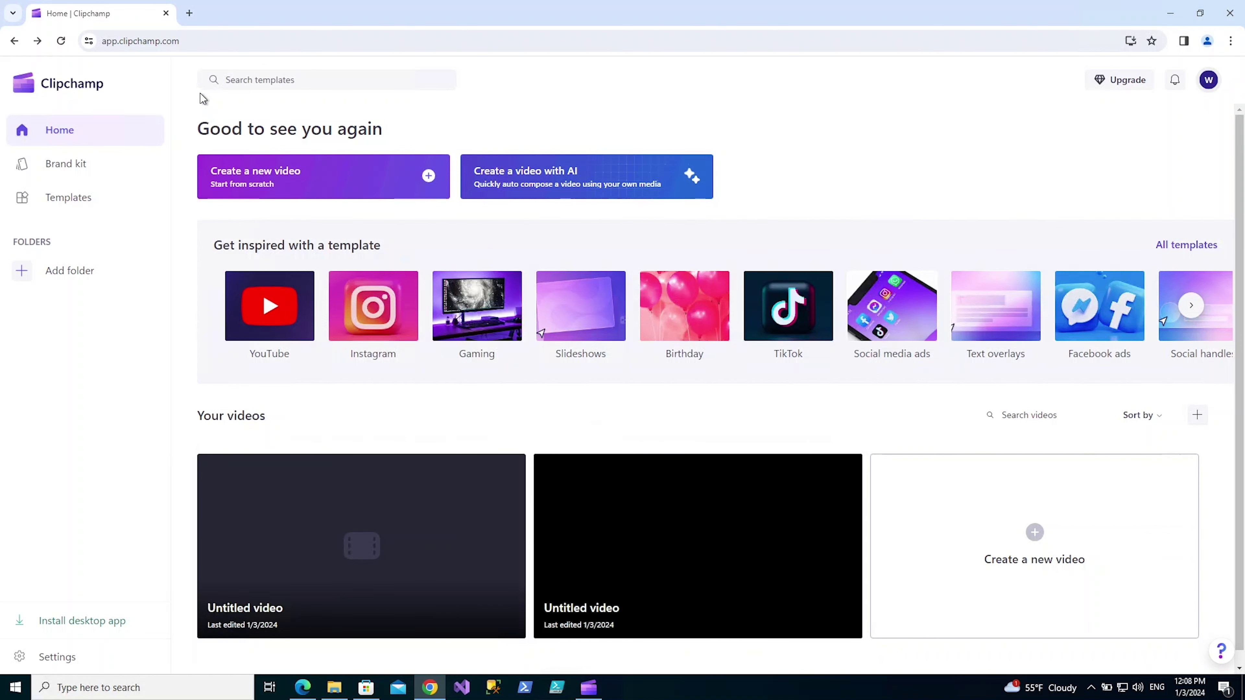
Step: Create a new video from scratch in the web version of Clipchamp
left_click(192, 42)
left_click(234, 43)
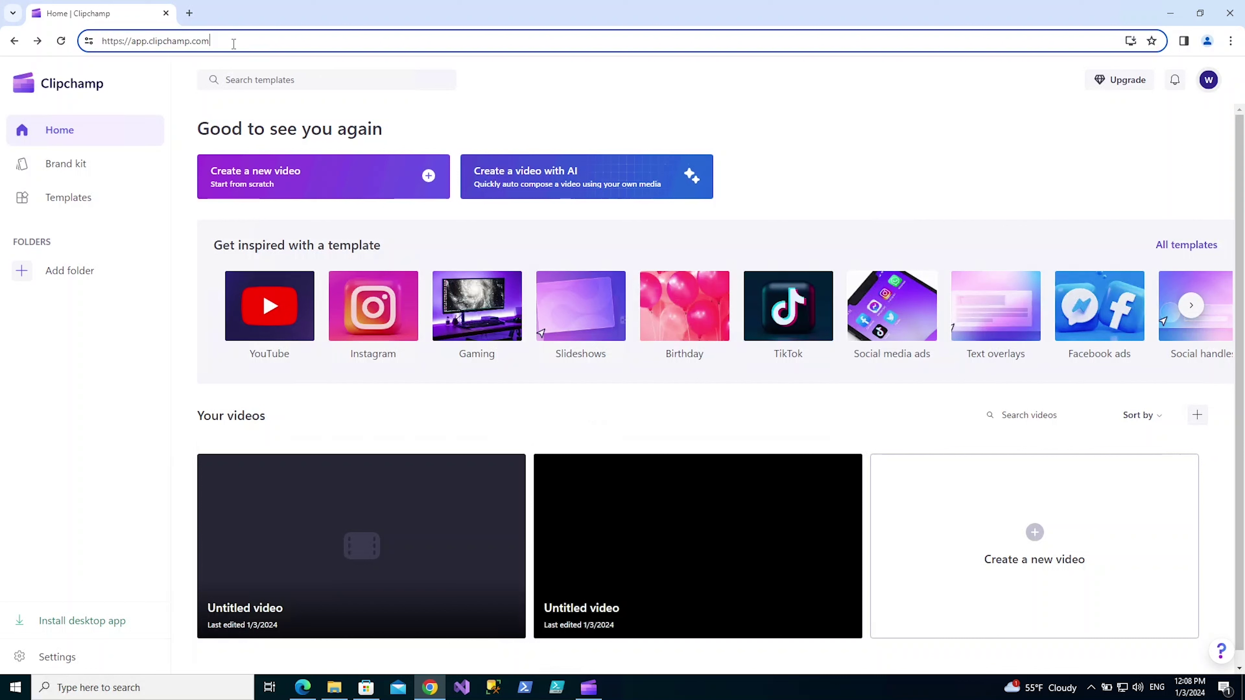
left_click(821, 164)
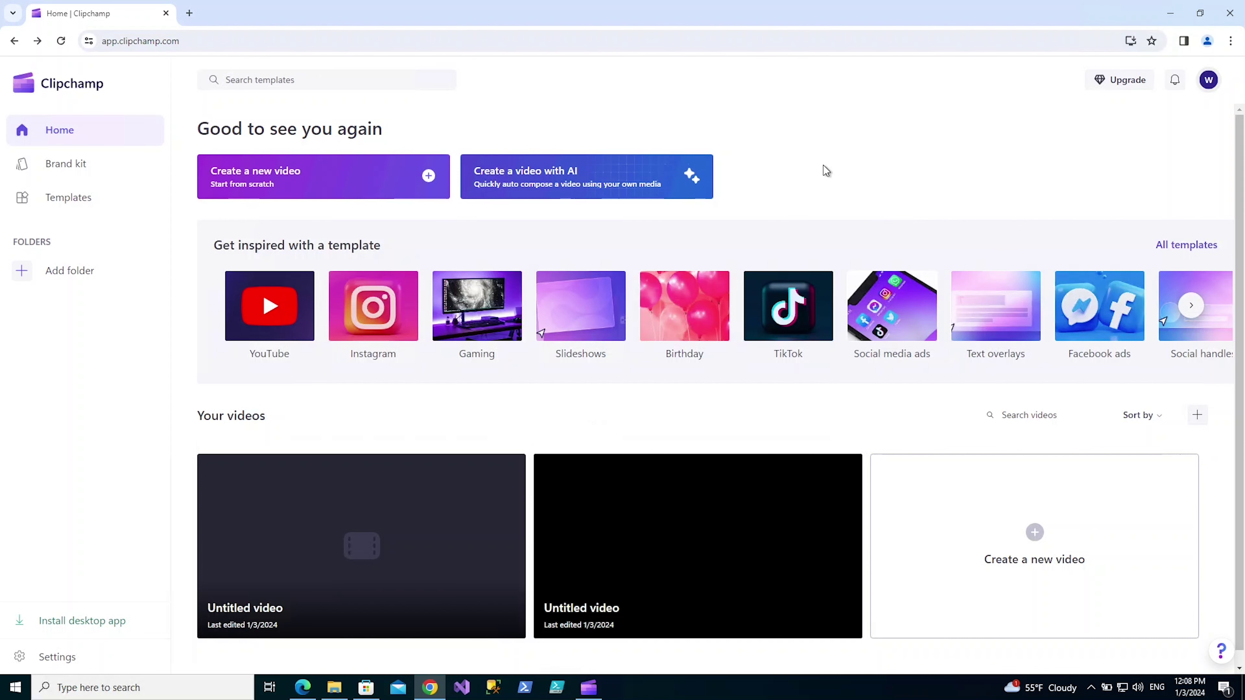
left_click(324, 183)
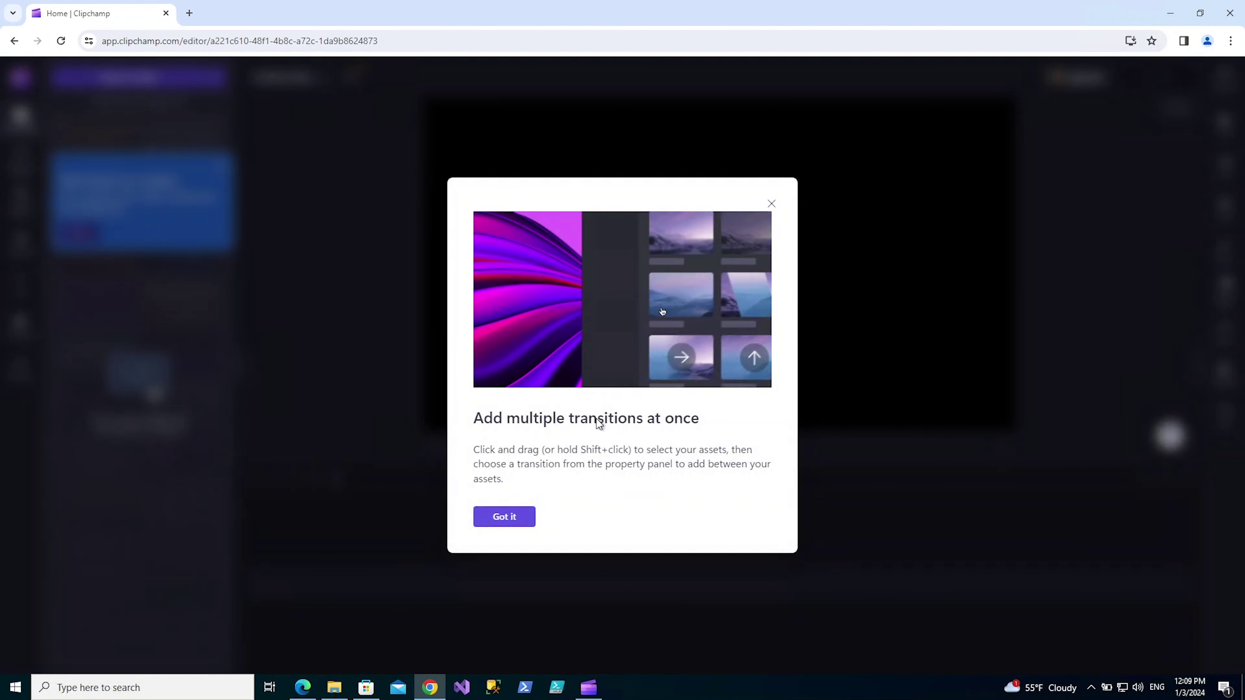
Step: Switch to the Microsoft Clipchamp desktop app and look over its Brand kit and Templates pages, ending on Home
left_click(1170, 14)
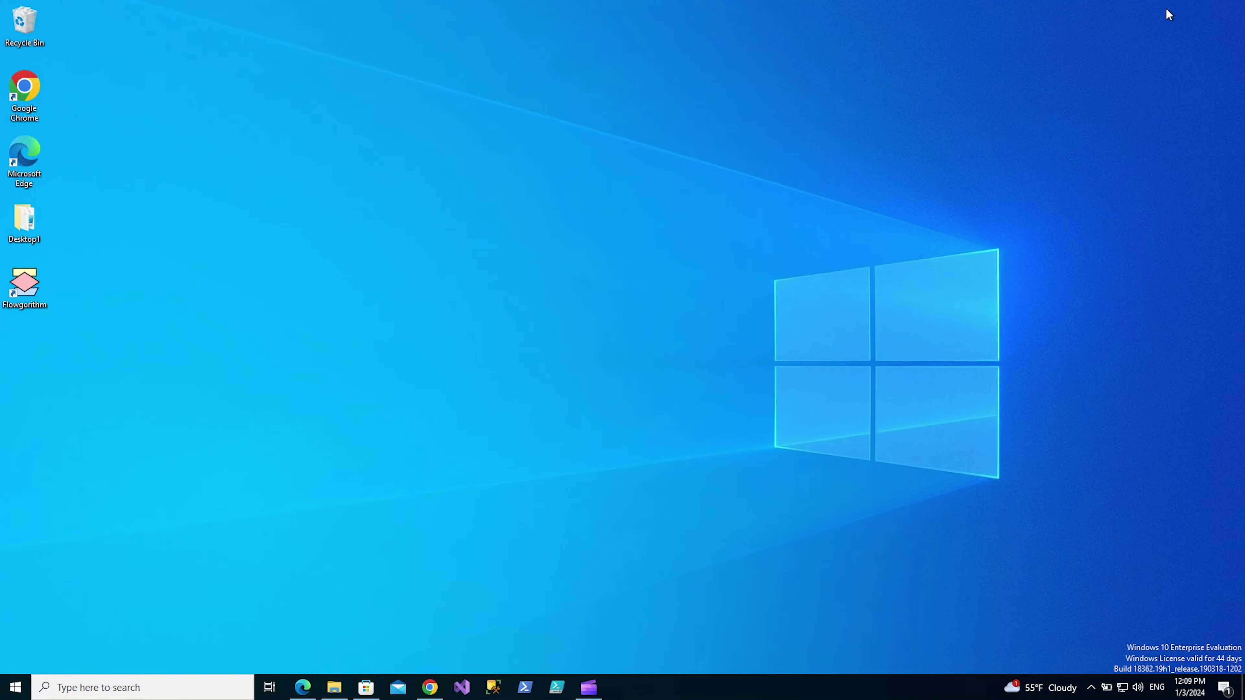
left_click(597, 693)
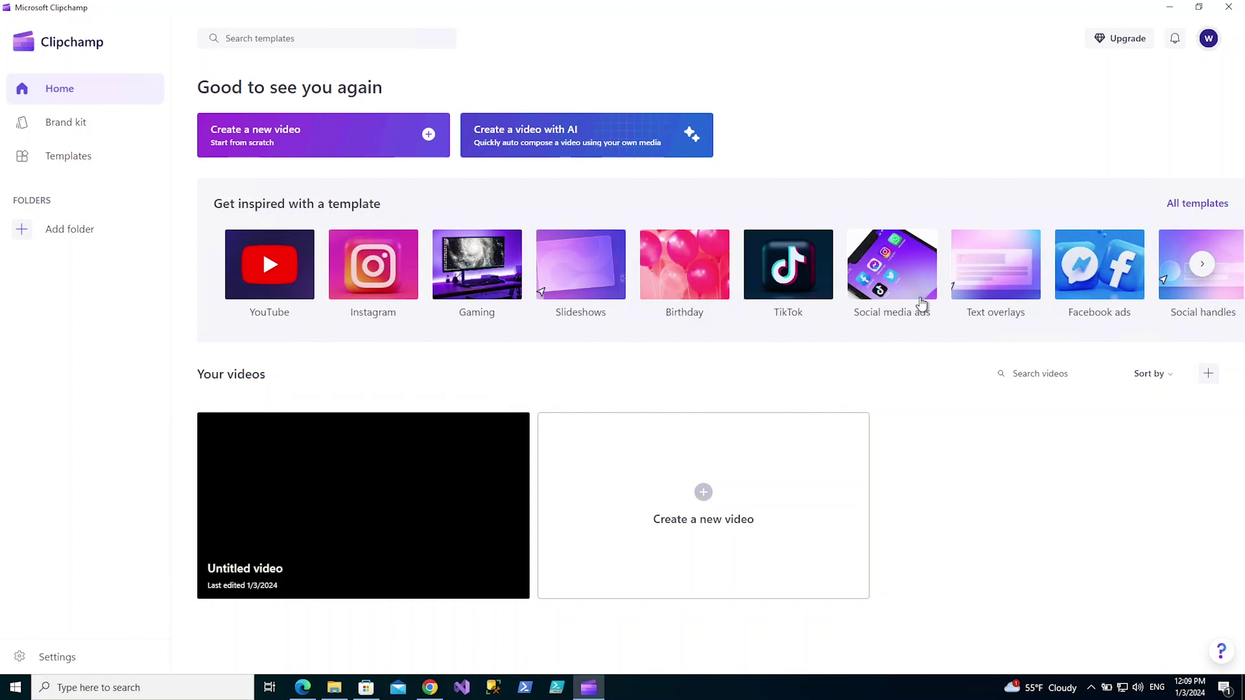
left_click(62, 126)
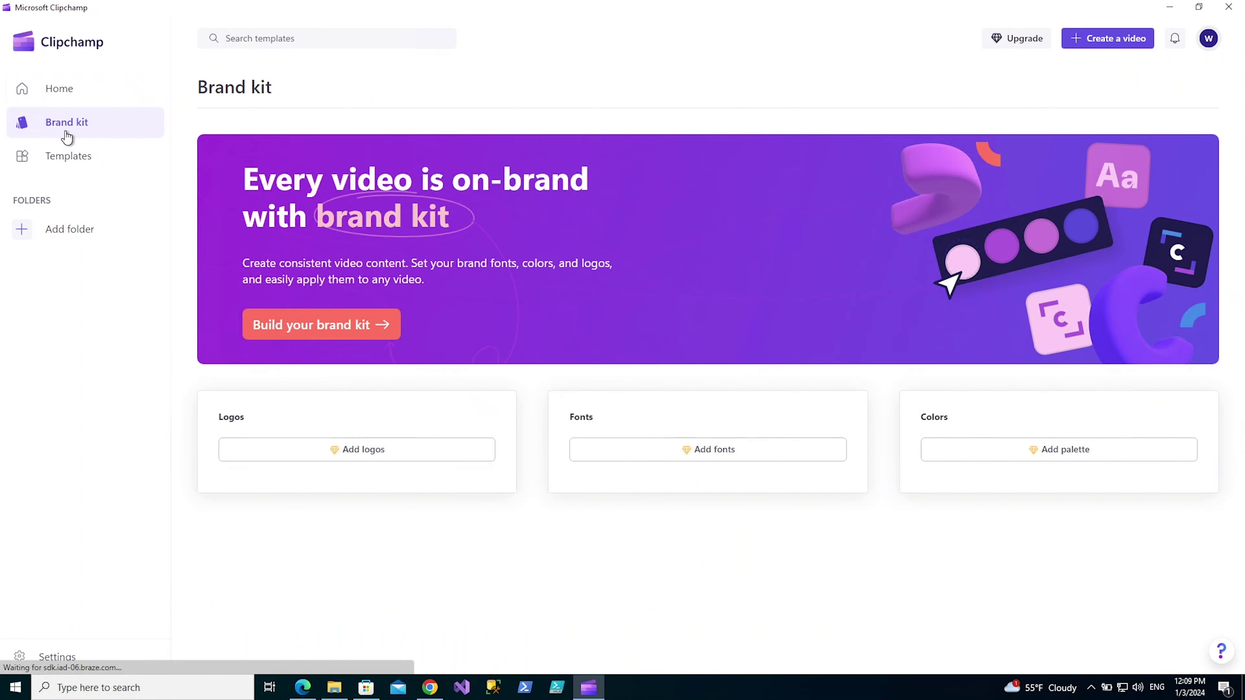
left_click(60, 169)
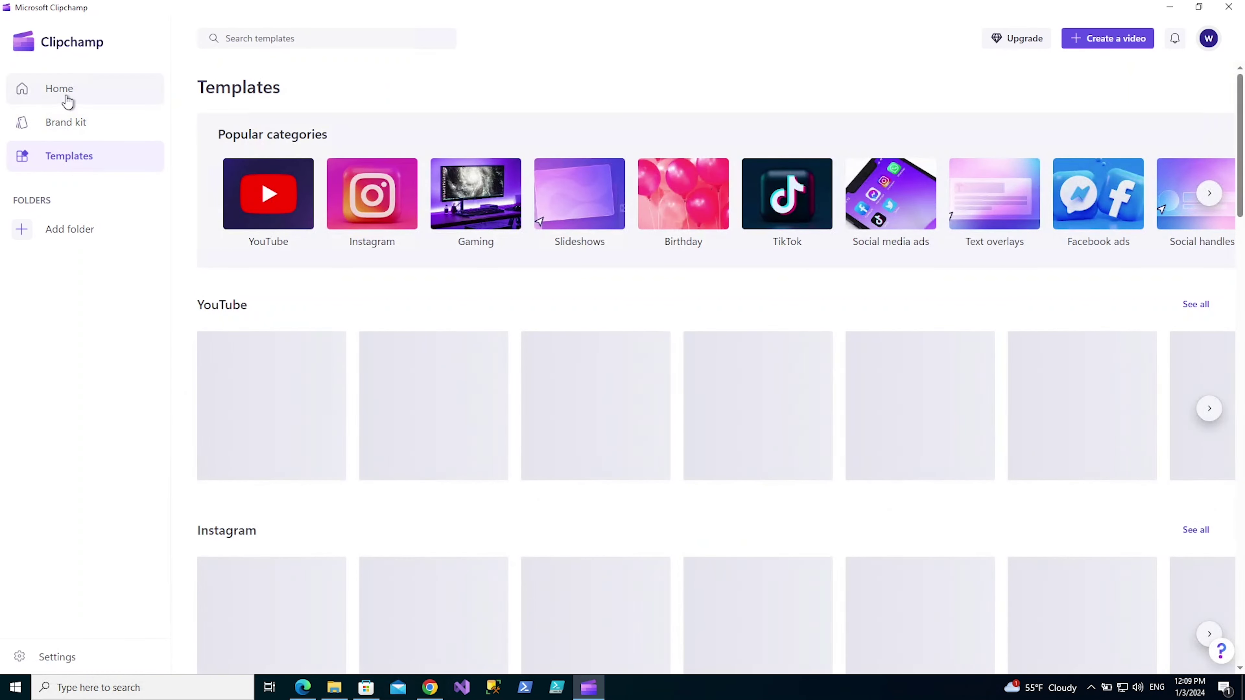
left_click(67, 102)
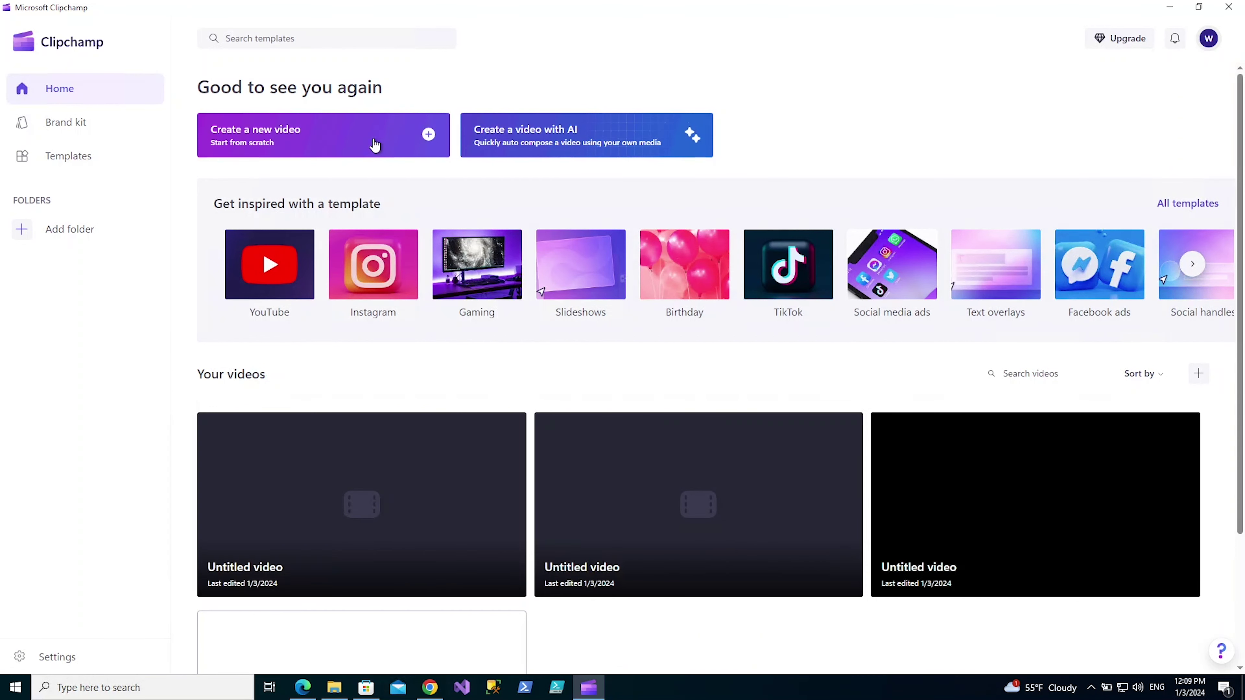
Step: Create a new video from scratch with the 16:9 aspect ratio, dismissing the transitions tip
left_click(375, 145)
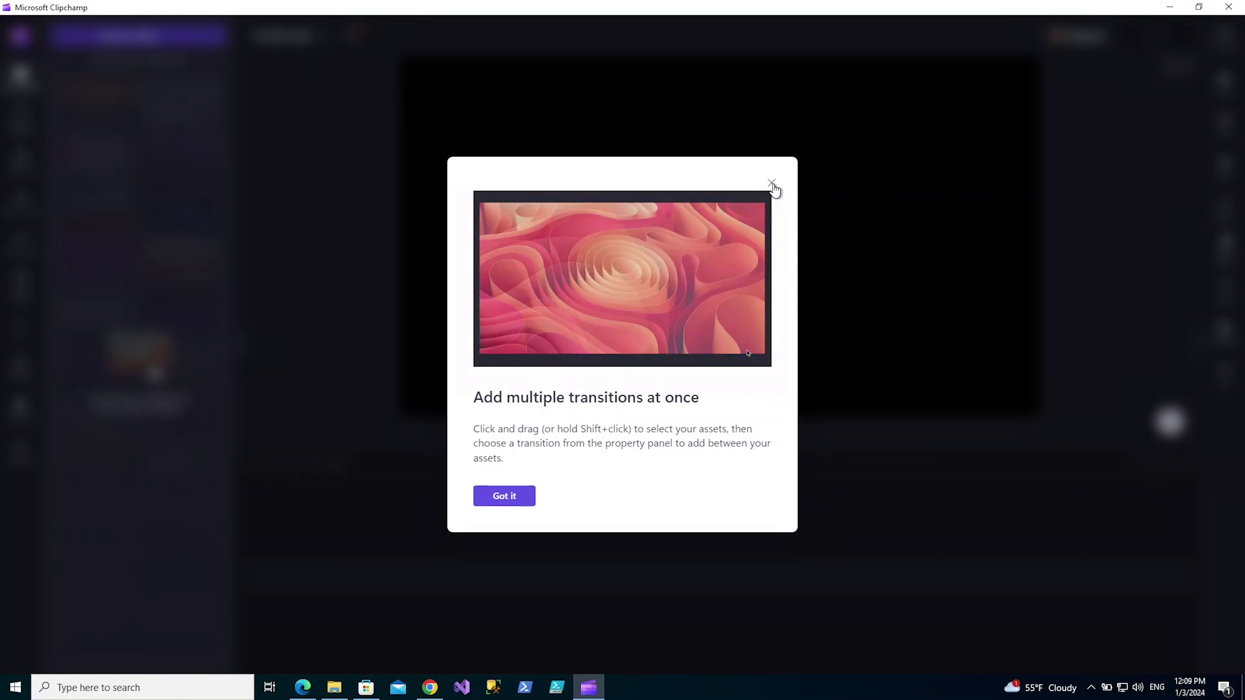
left_click(772, 184)
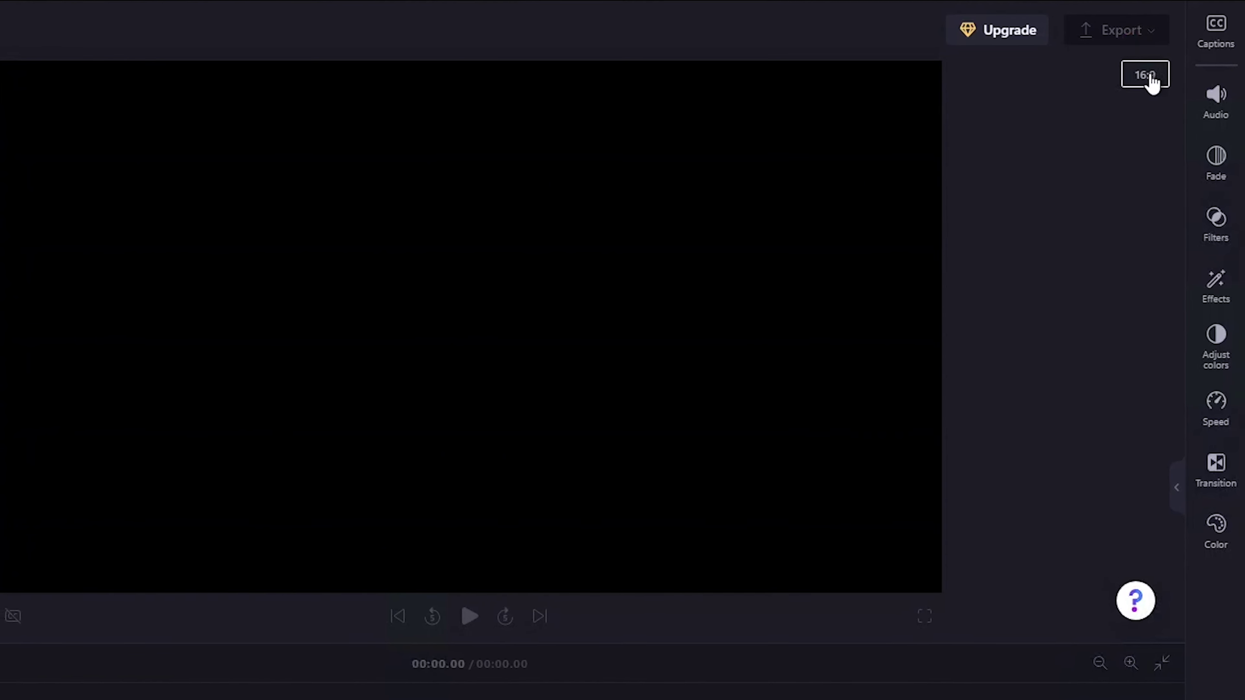
left_click(1148, 76)
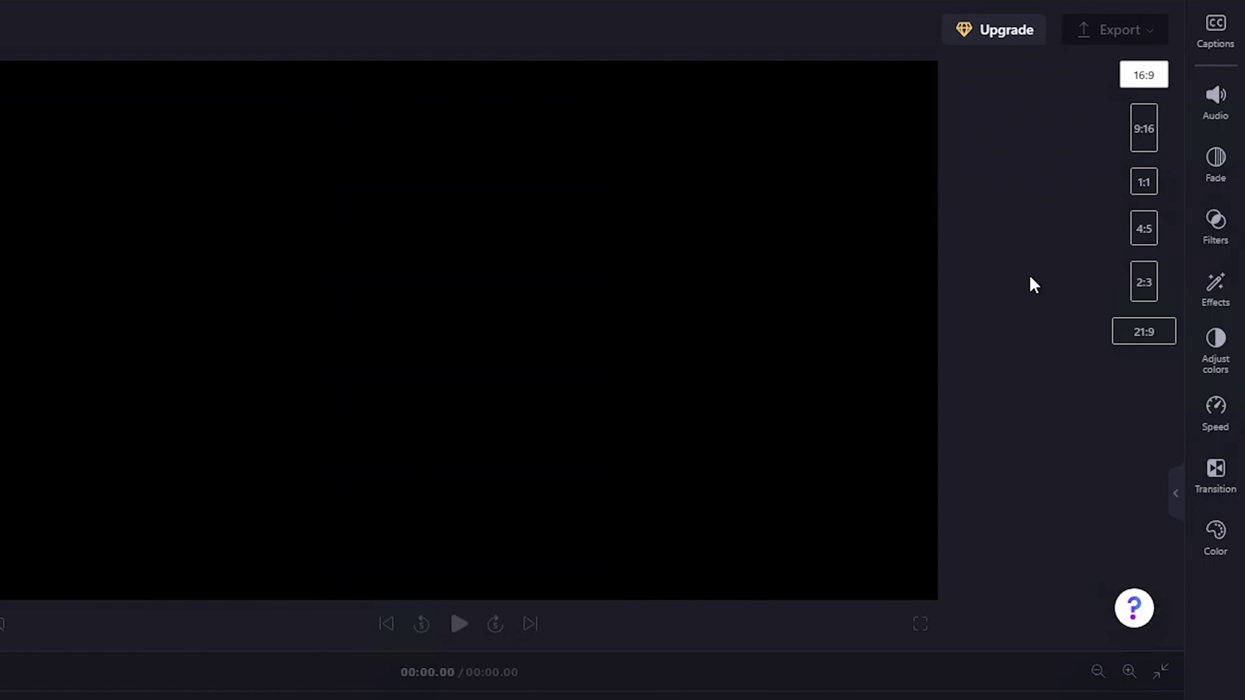
left_click(1136, 82)
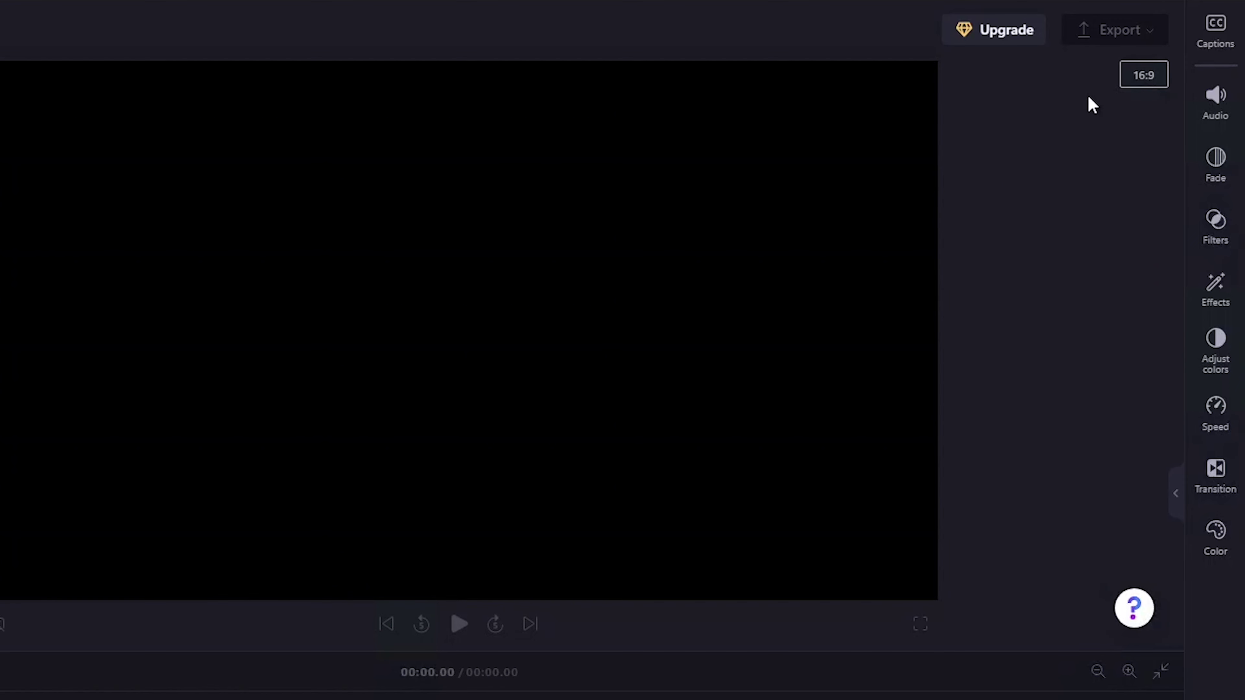
Step: Examine the clip property settings from captions, audio and fade through filters, effects, color adjustment, speed, transition and color, and collapse them
left_click(1204, 50)
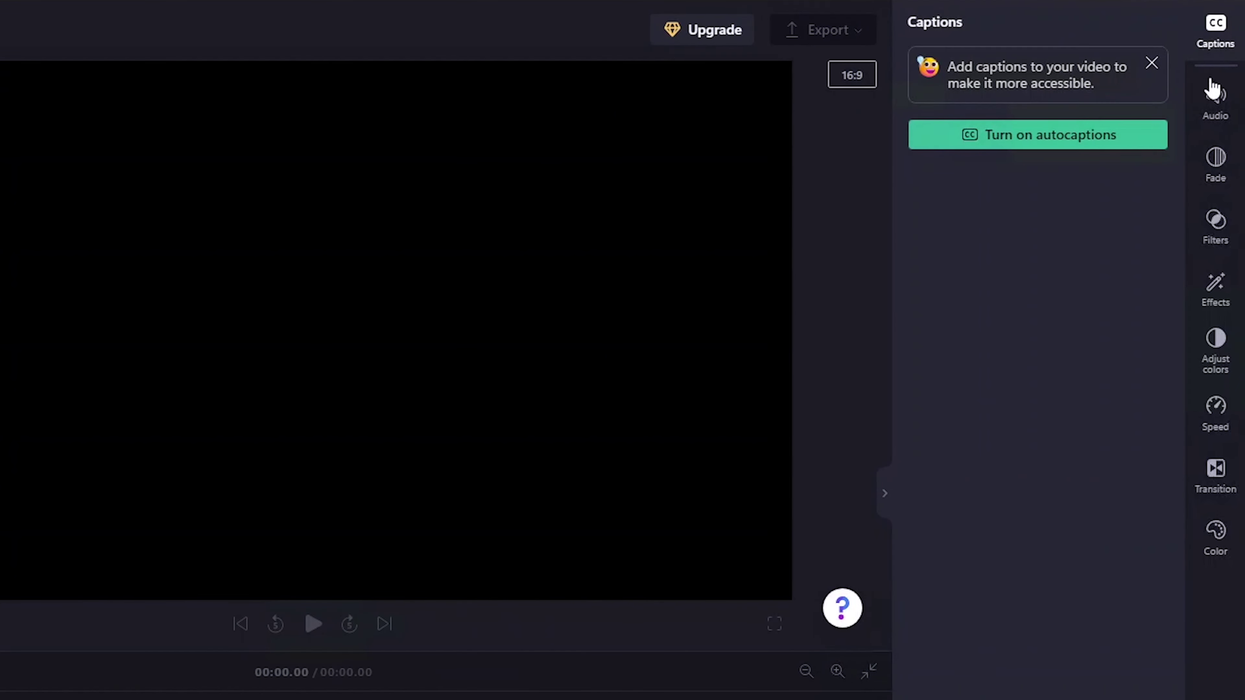
left_click(1215, 101)
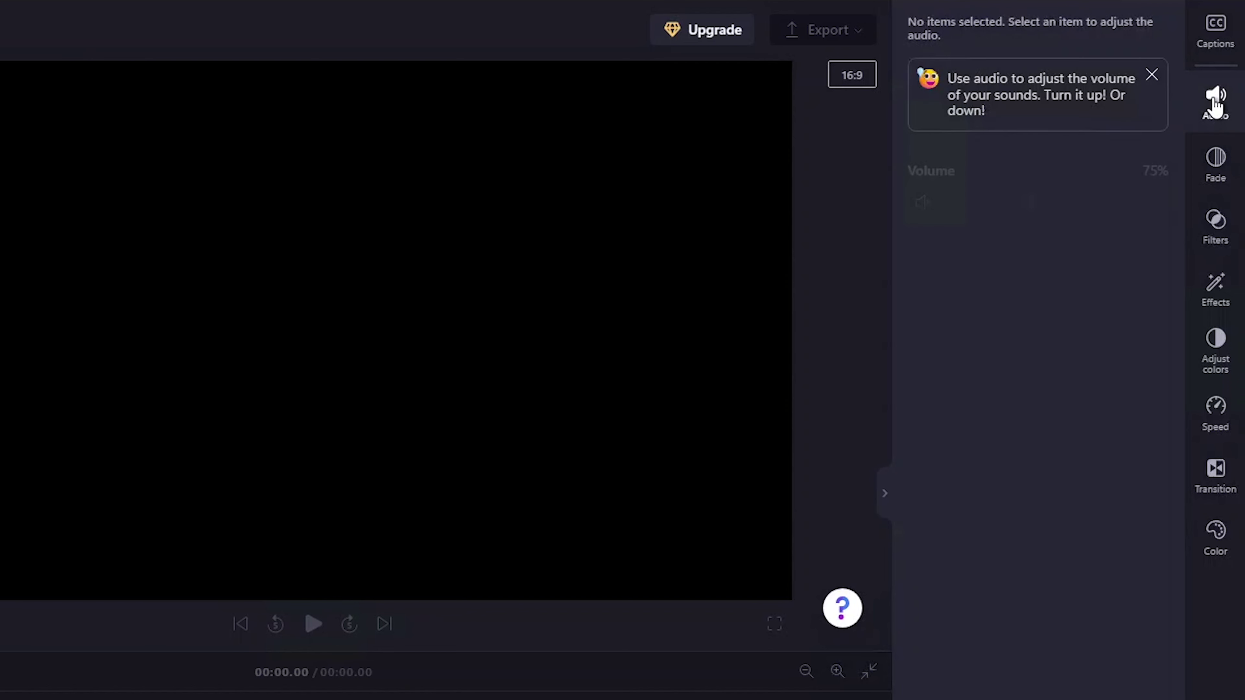
left_click(1219, 172)
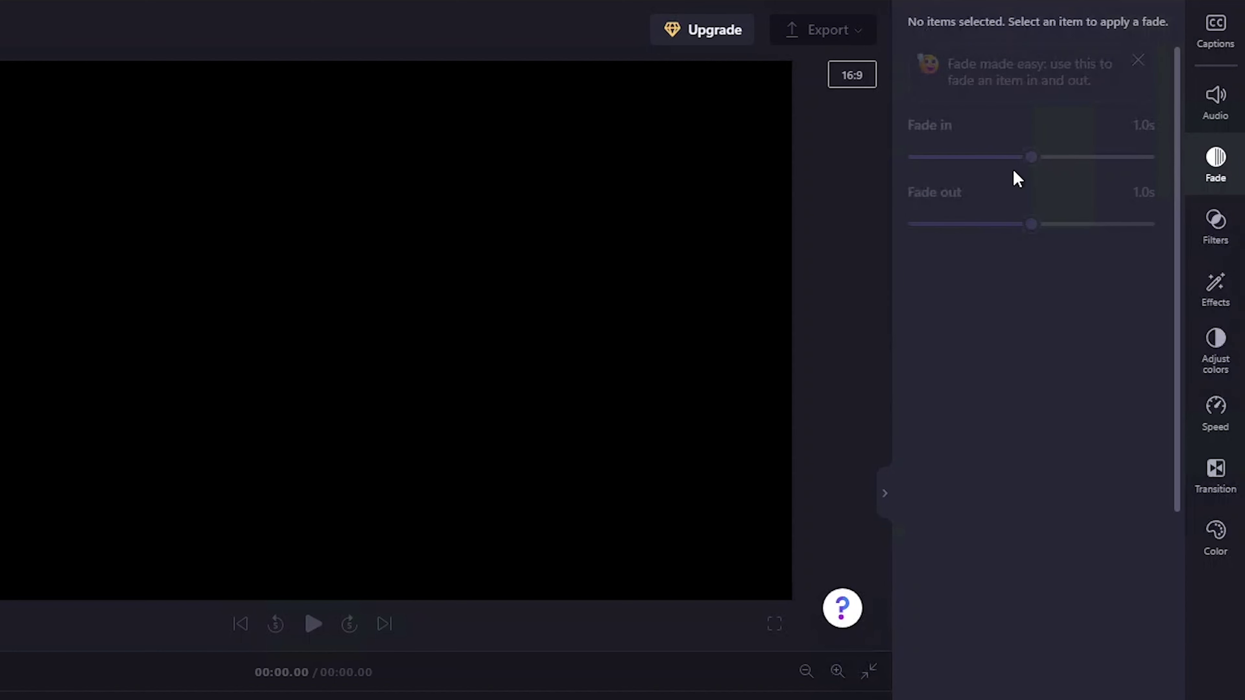
left_click(1207, 235)
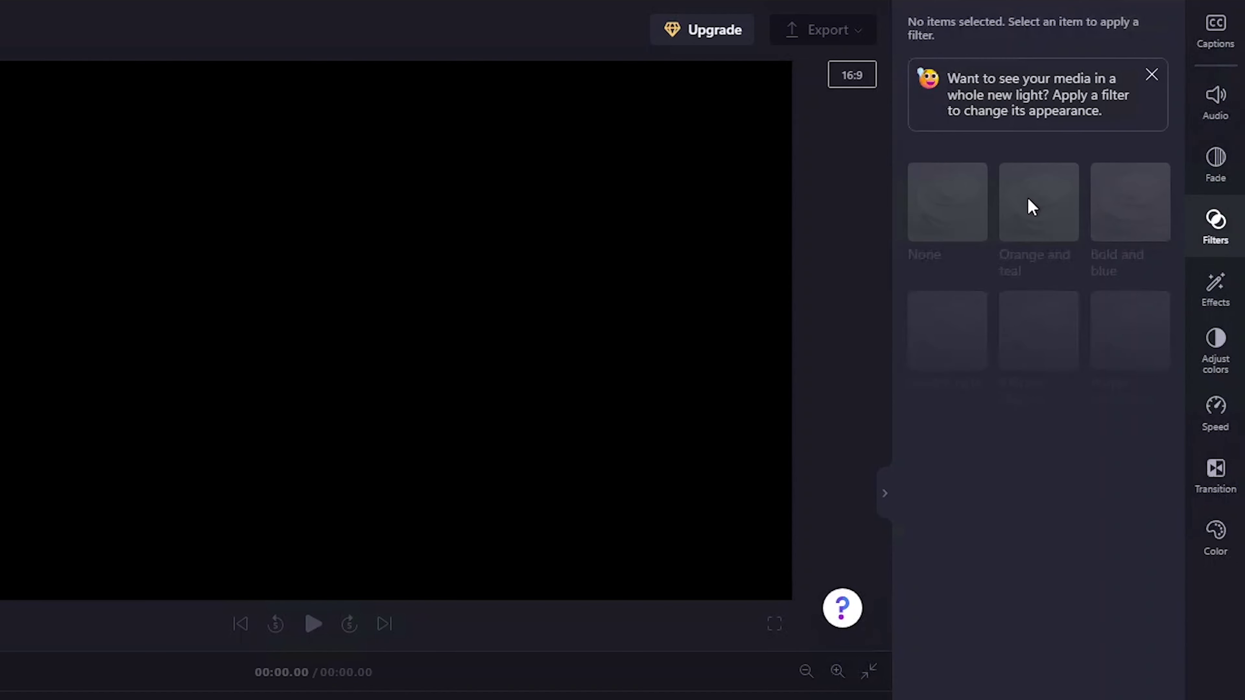
left_click(1214, 300)
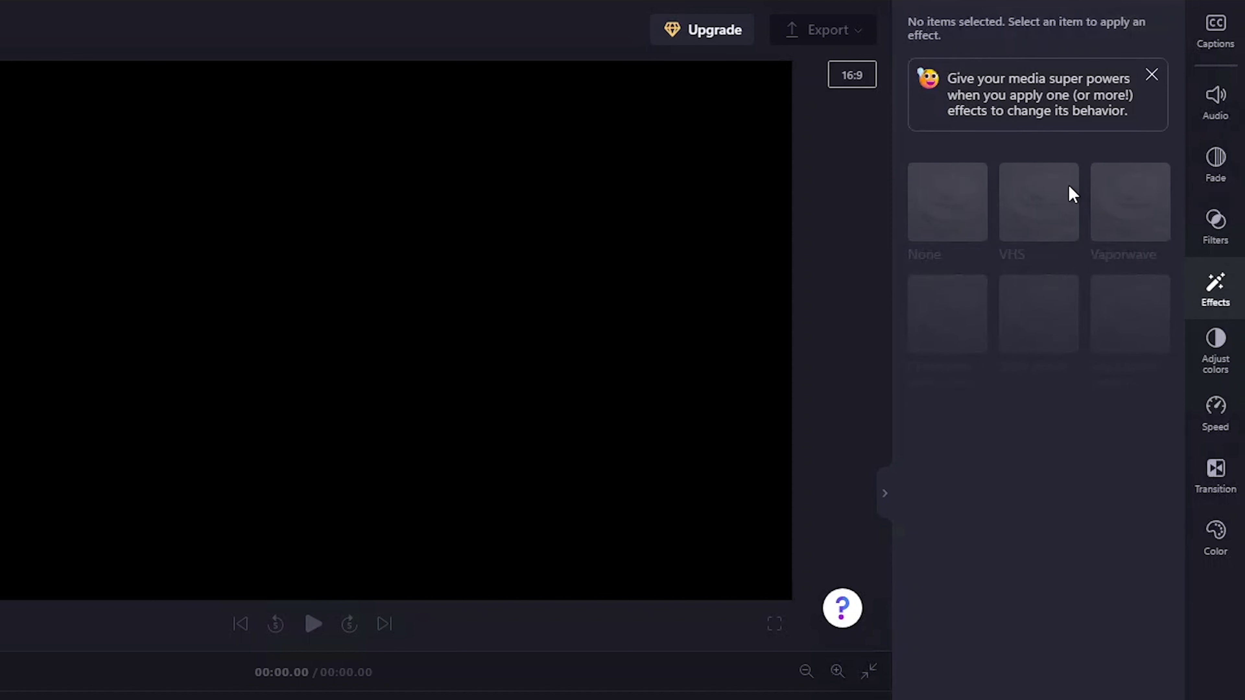
left_click(1215, 352)
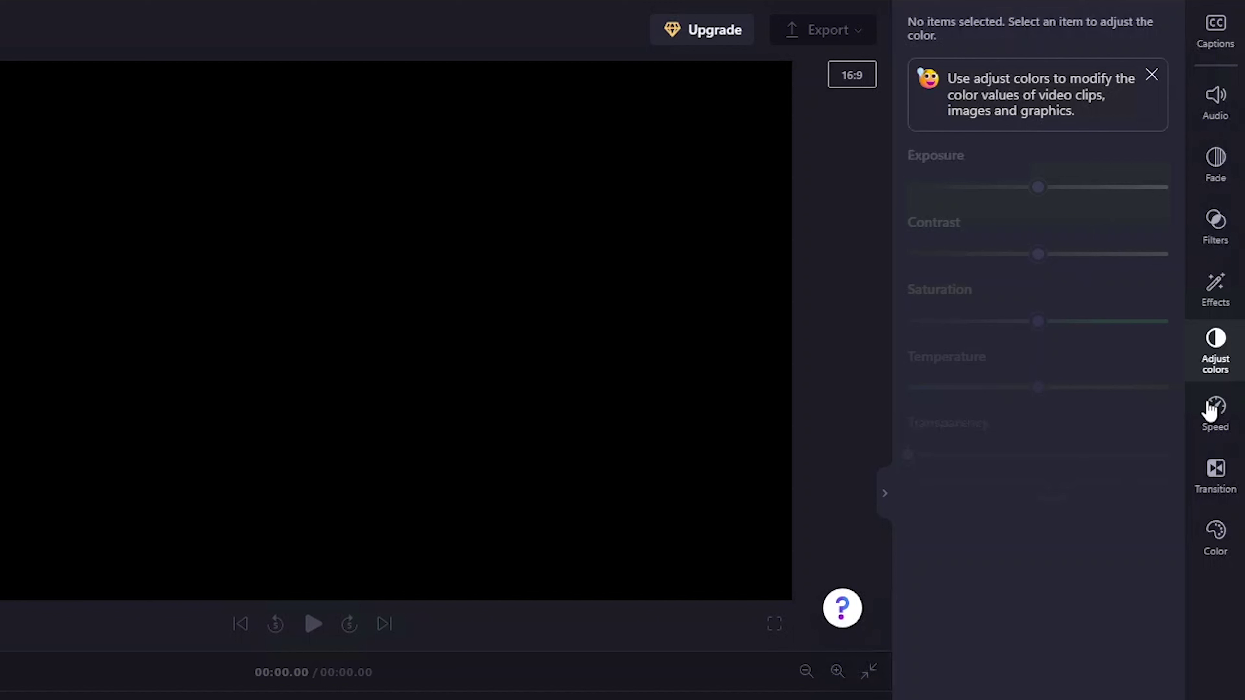
left_click(1212, 426)
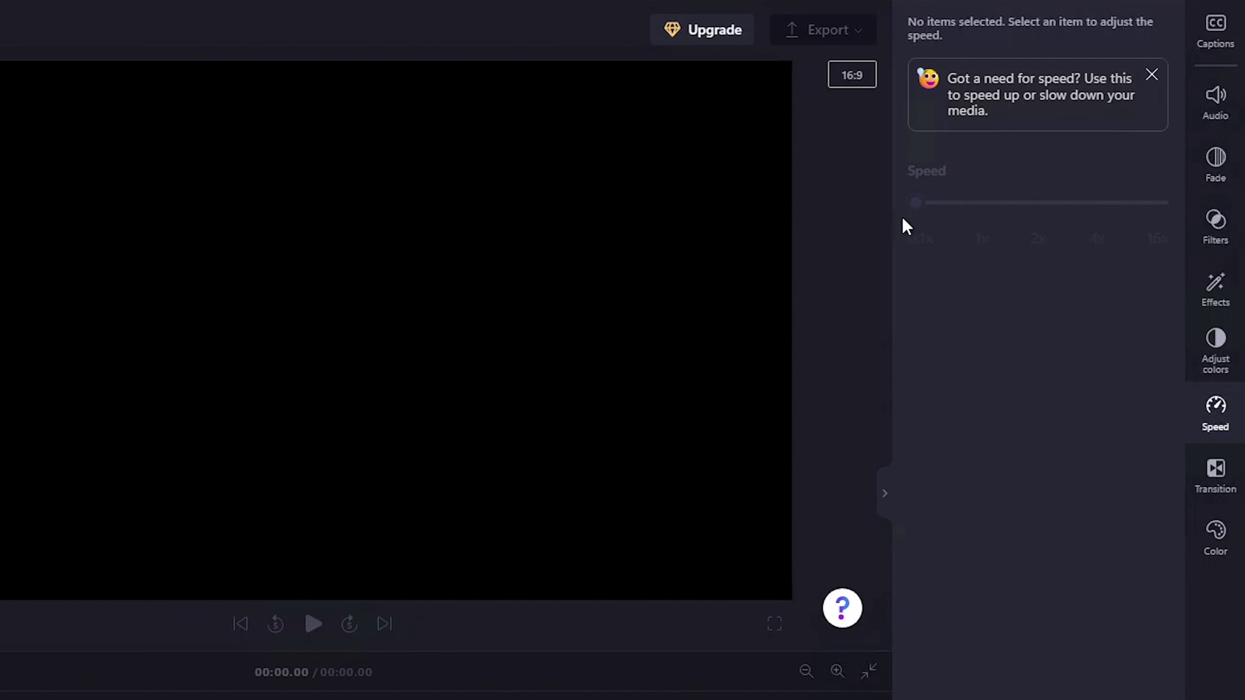
left_click(1202, 478)
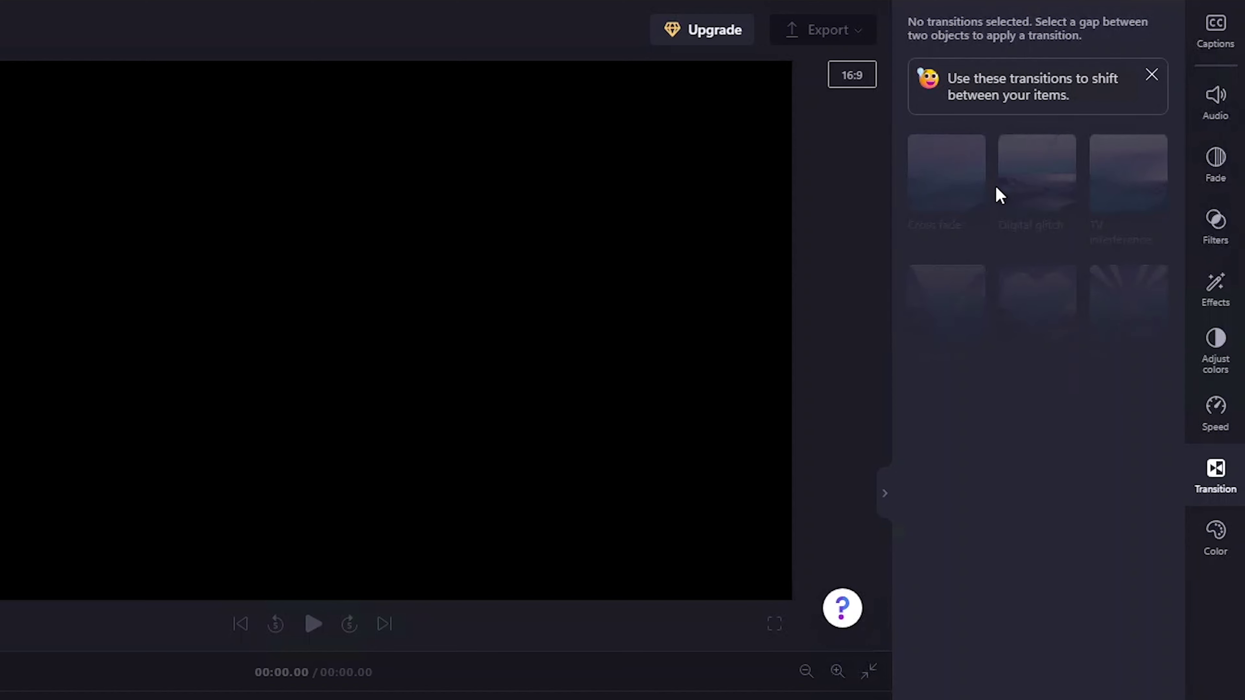
left_click(1216, 533)
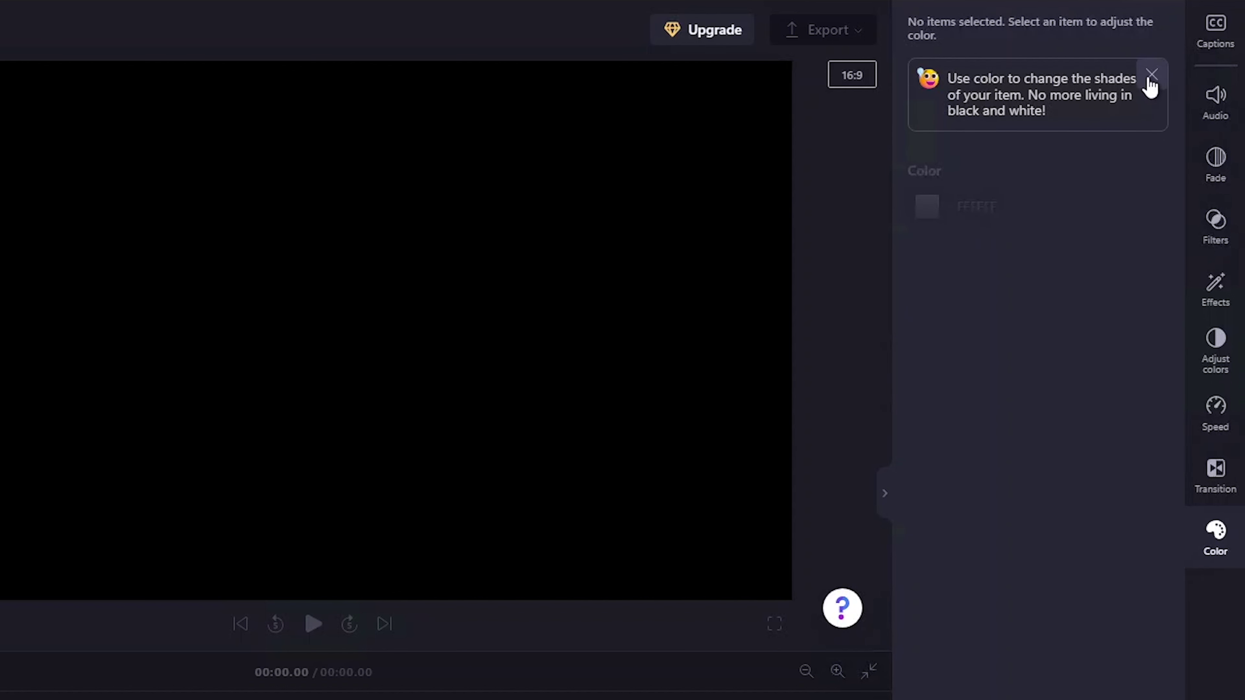
left_click(885, 492)
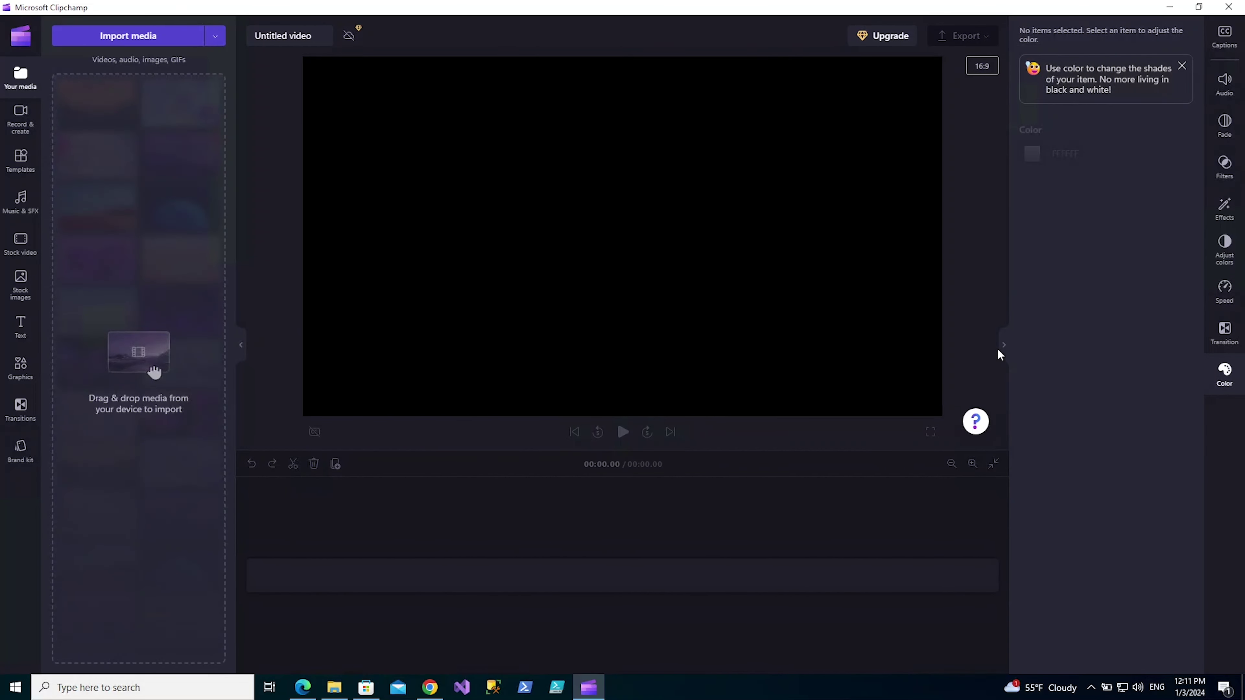
left_click(1003, 347)
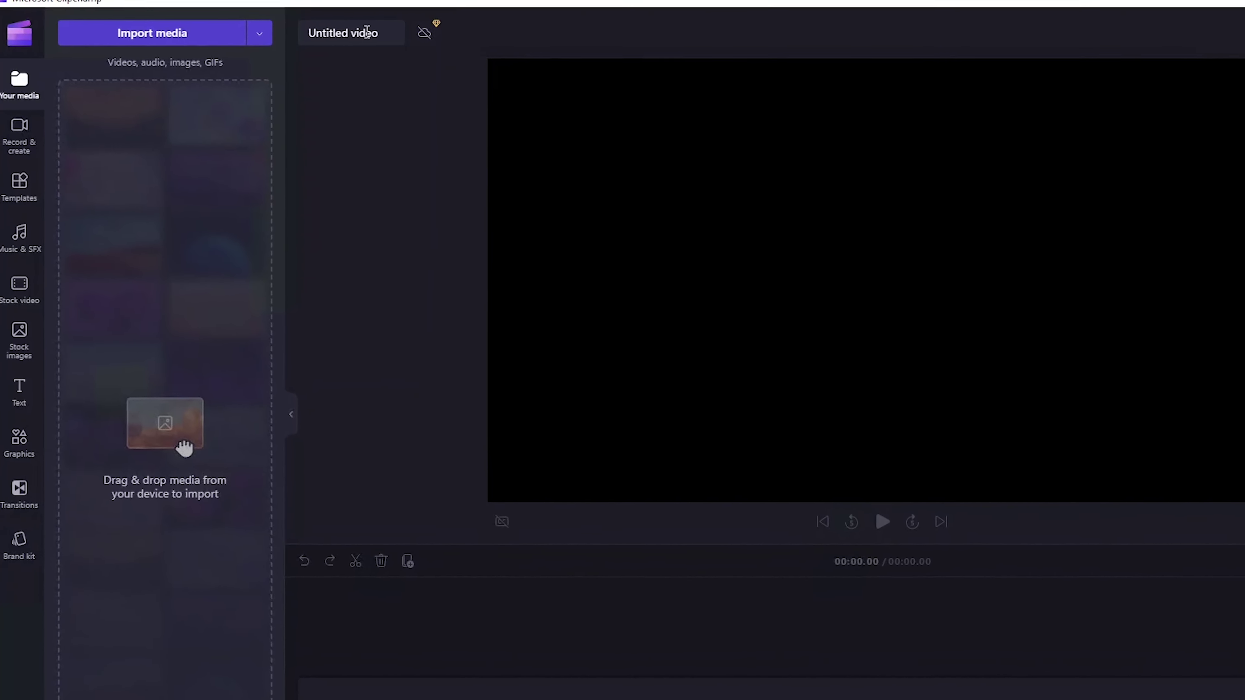
Step: Rename the untitled video as video1
left_click(399, 30)
key("BackSpace")
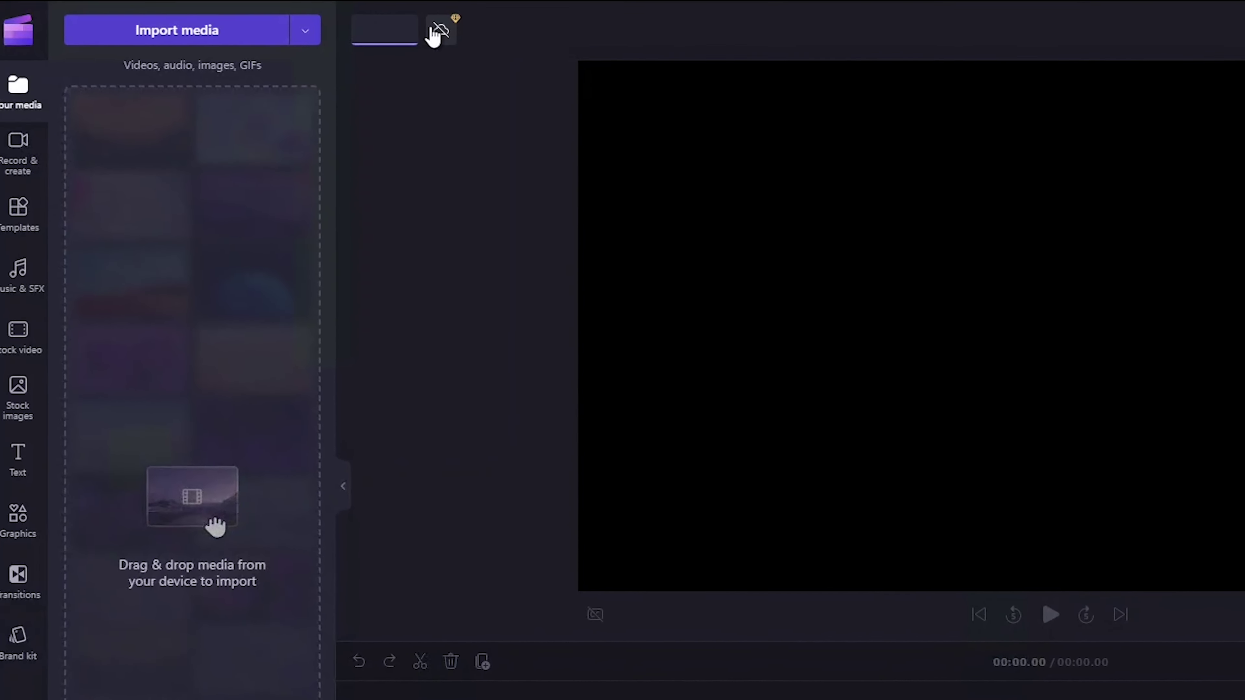
type("video1")
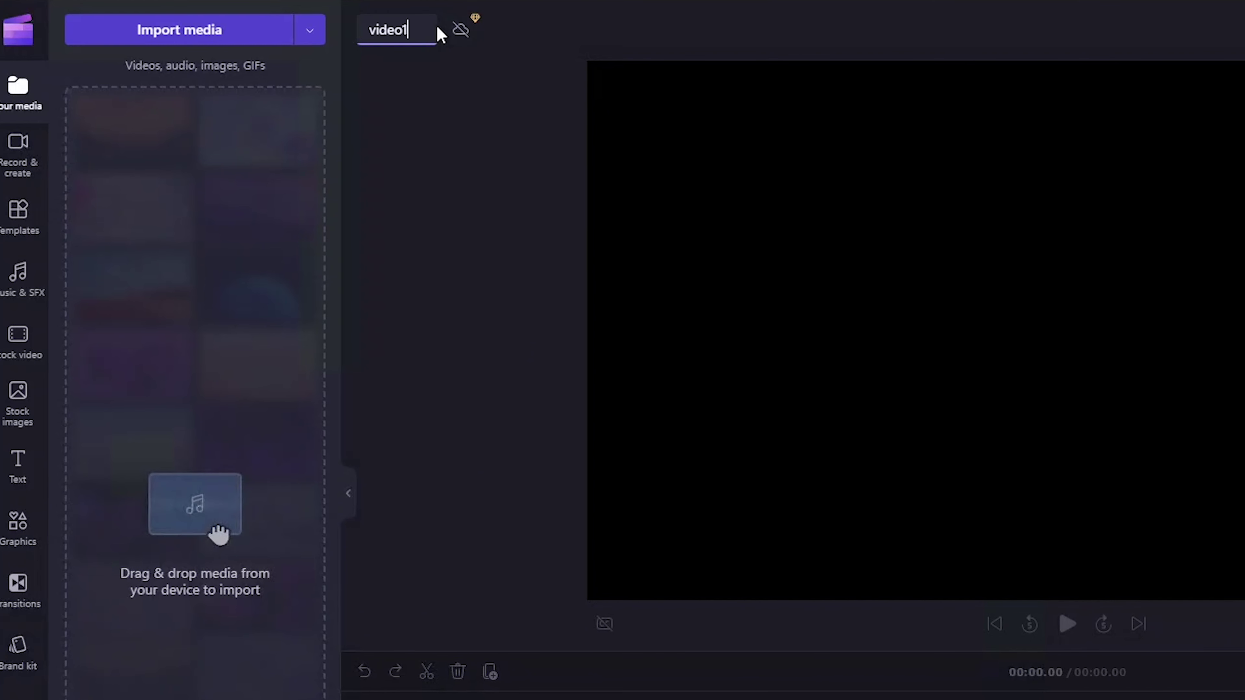
key("Return")
Step: Check the media backup status of the project and close the notice
left_click(460, 30)
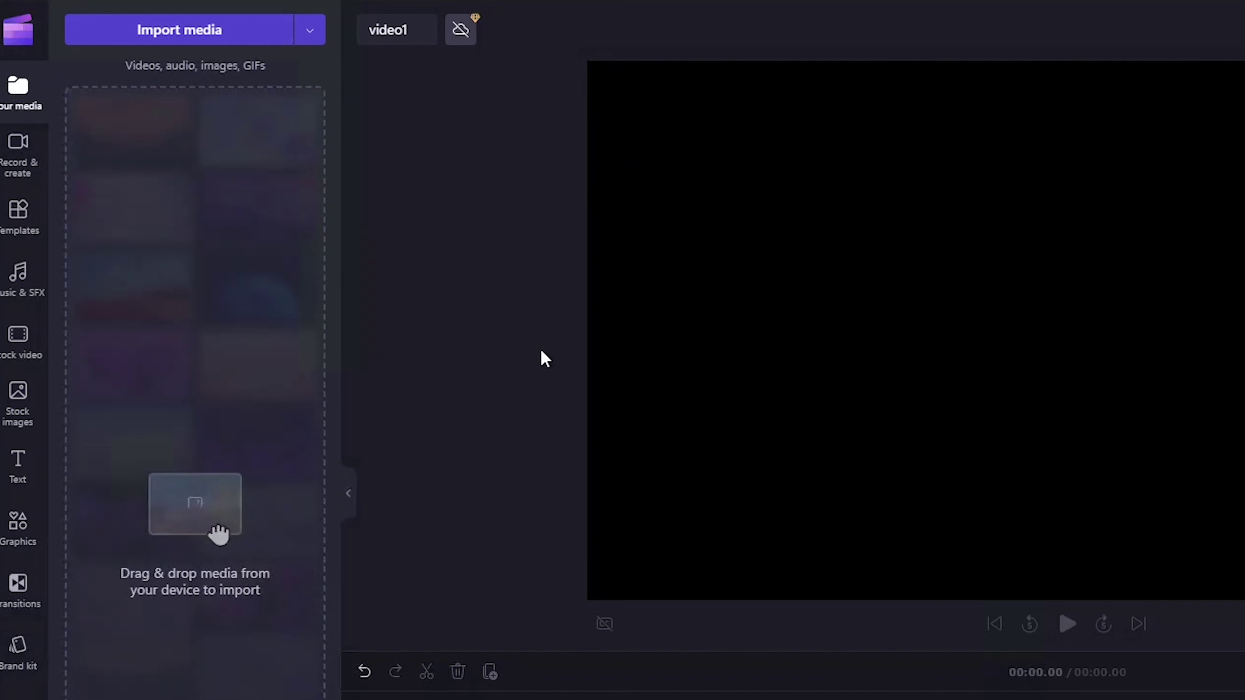
left_click(463, 36)
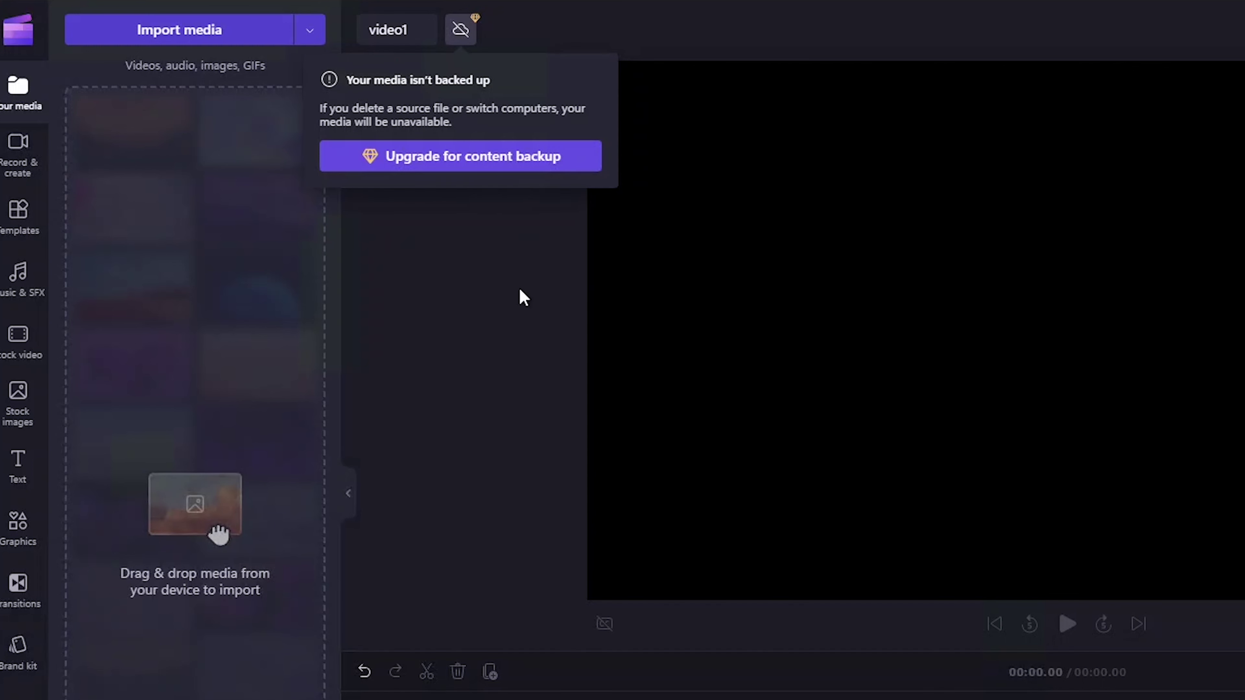
left_click(539, 417)
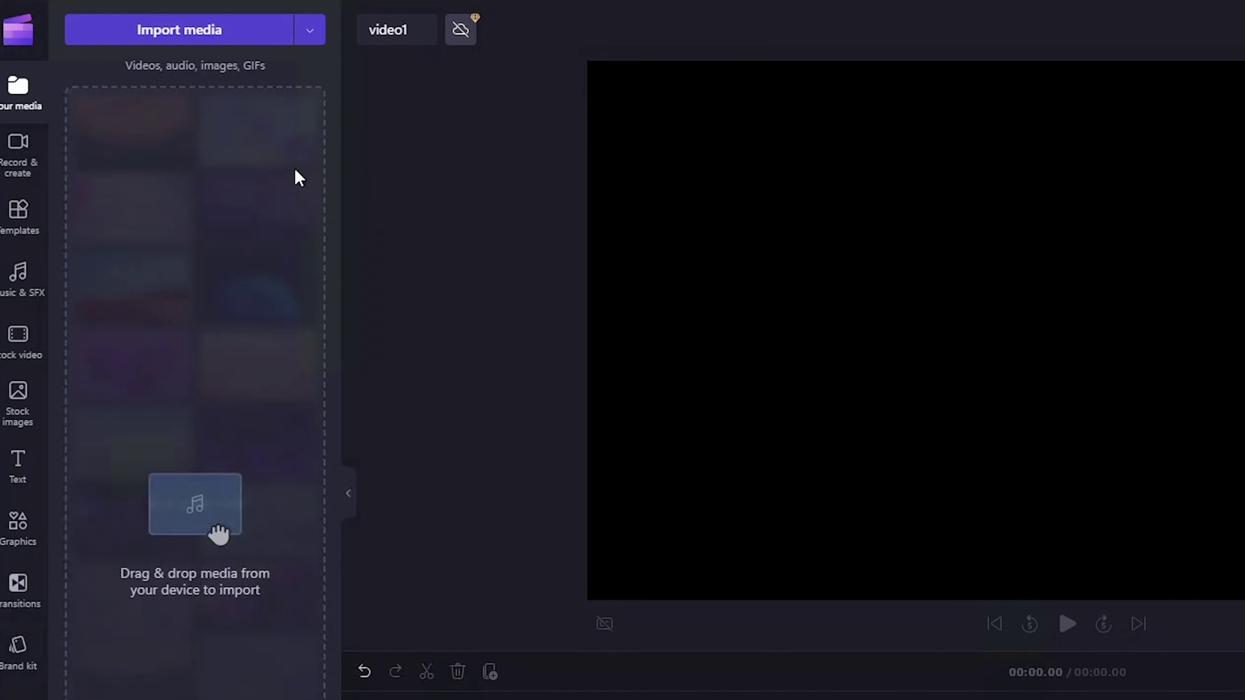
Step: Examine the available media import sources, the recording and text-to-speech options, and the template categories
left_click(305, 42)
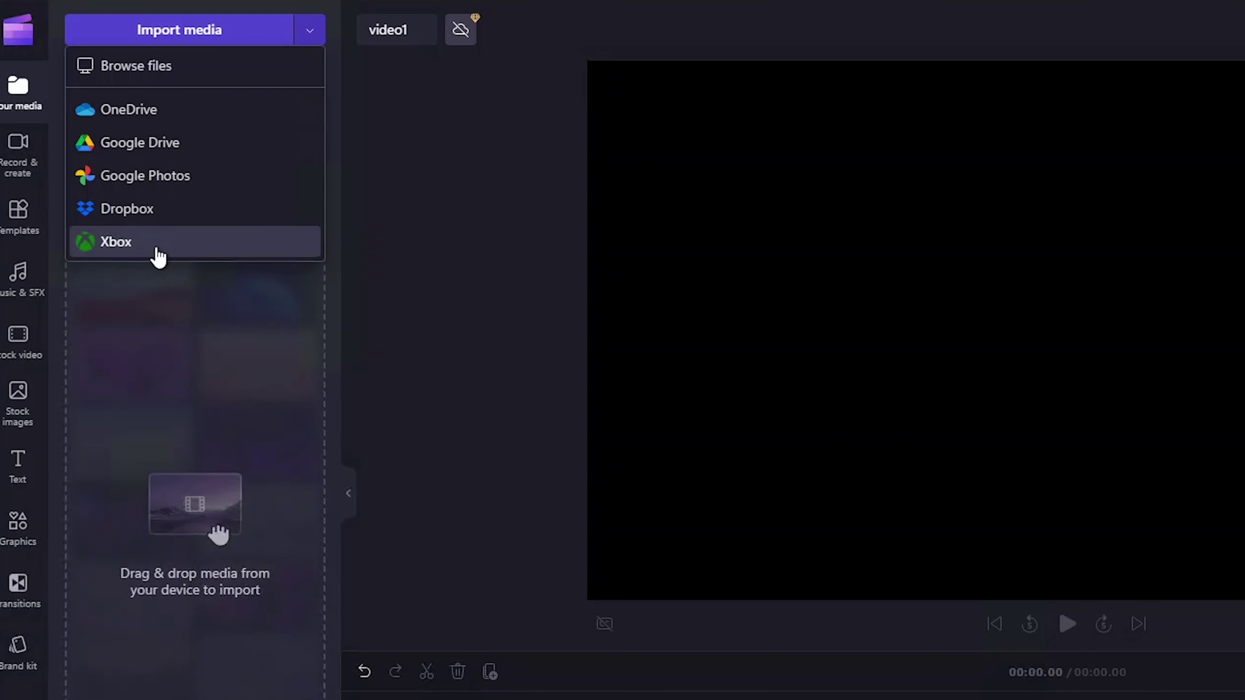
left_click(34, 164)
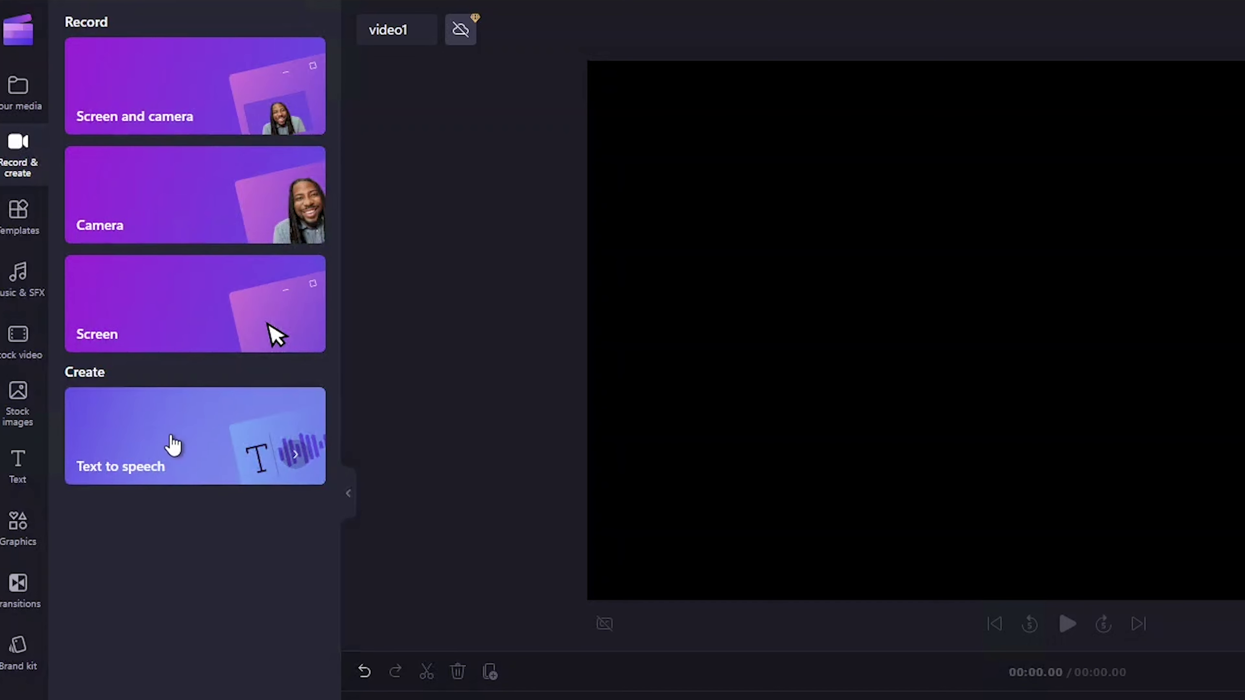
left_click(29, 229)
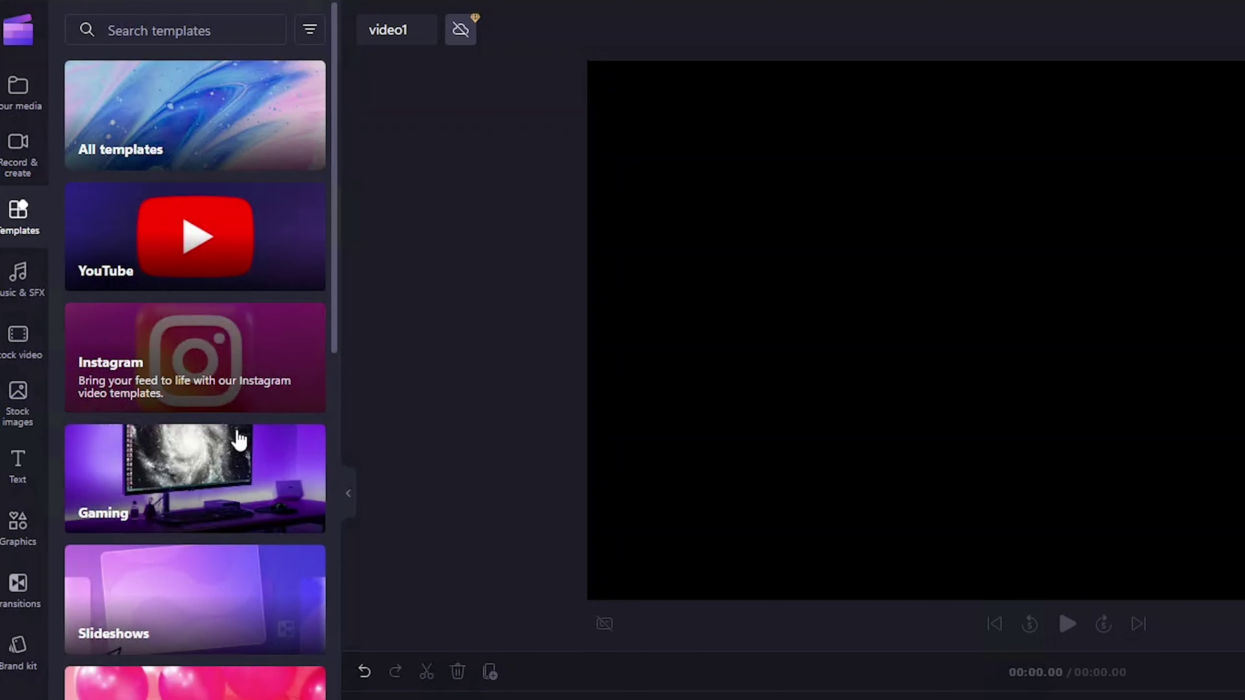
Step: Browse the music and sound effects library, including its premium items, and the stock video collection
left_click(17, 289)
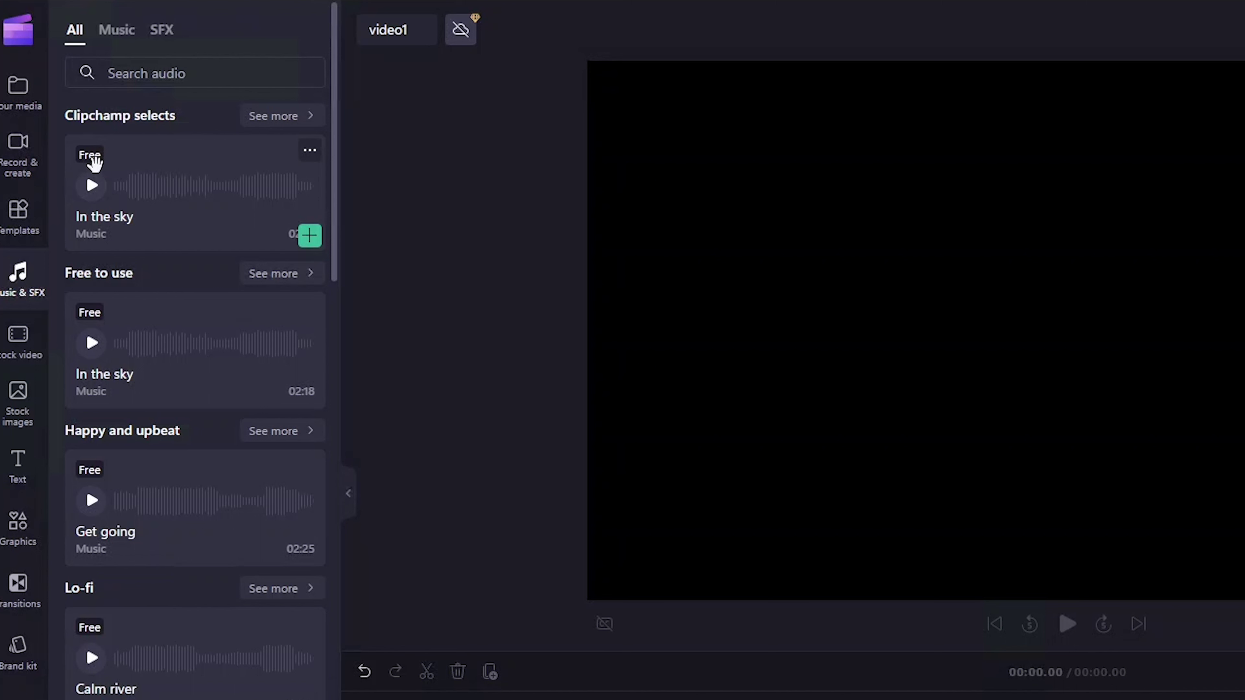
scroll(137, 270, "down", 20)
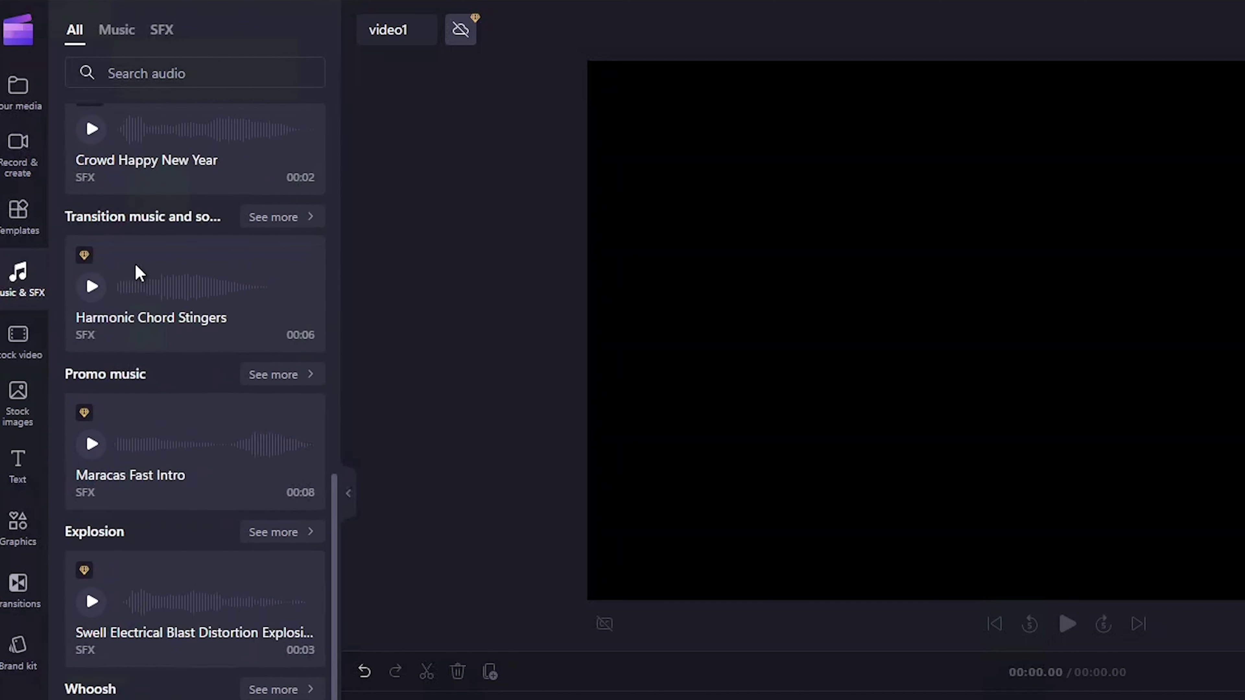
mouse_move(85, 419)
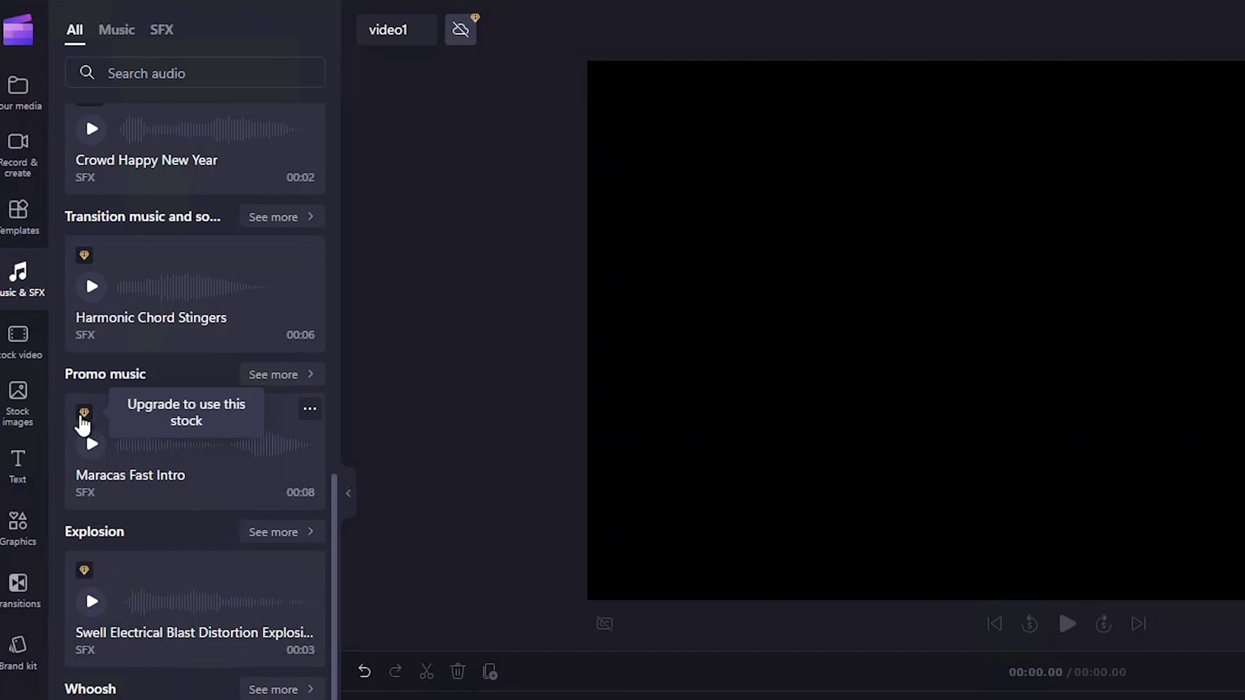
left_click(19, 346)
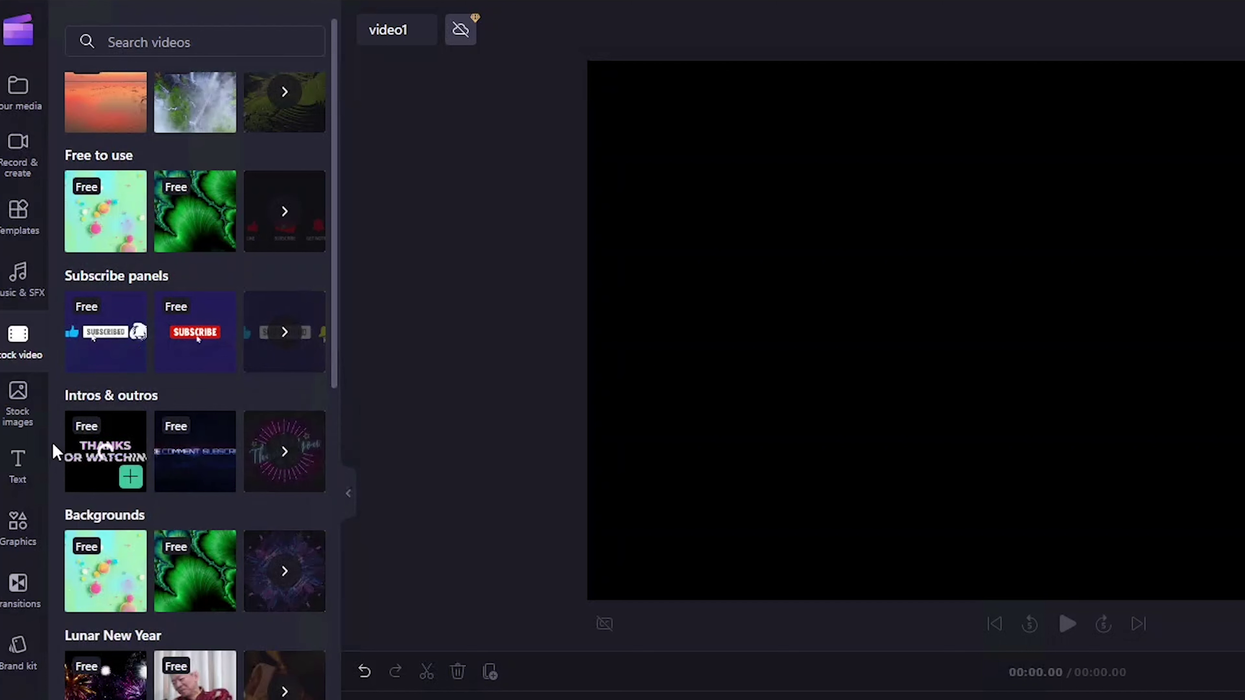
Step: Browse the stock image collection and the available plain text and title styles
left_click(33, 425)
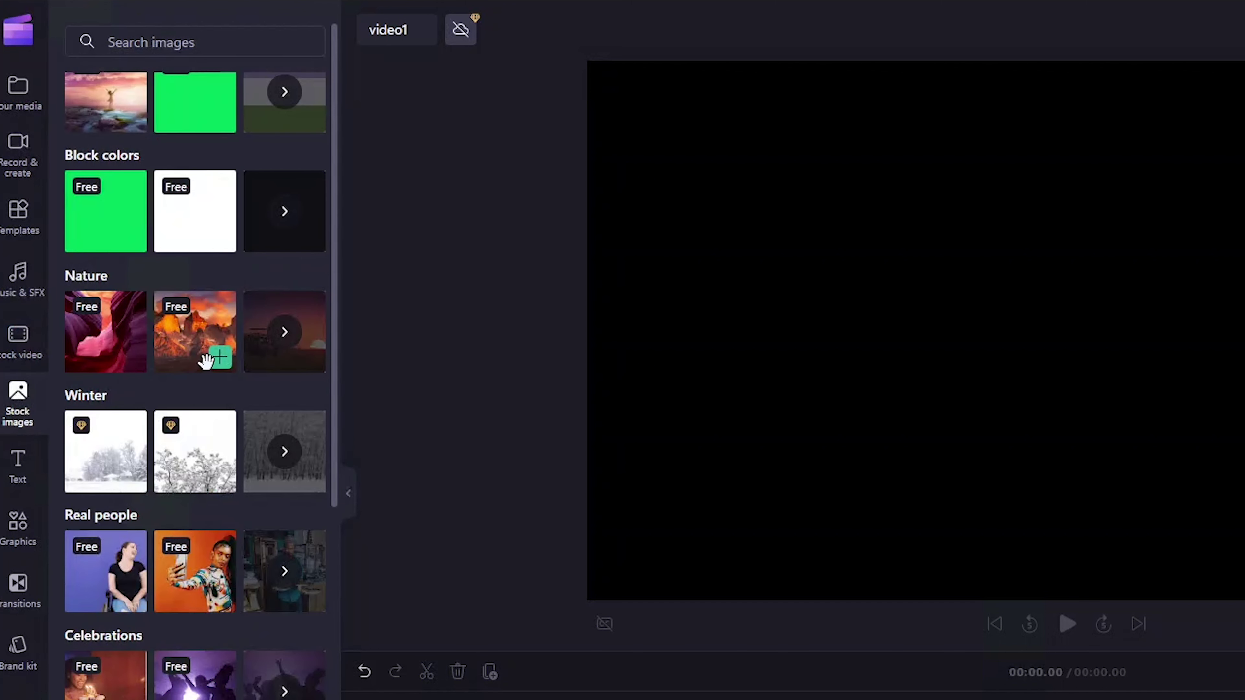
left_click(33, 469)
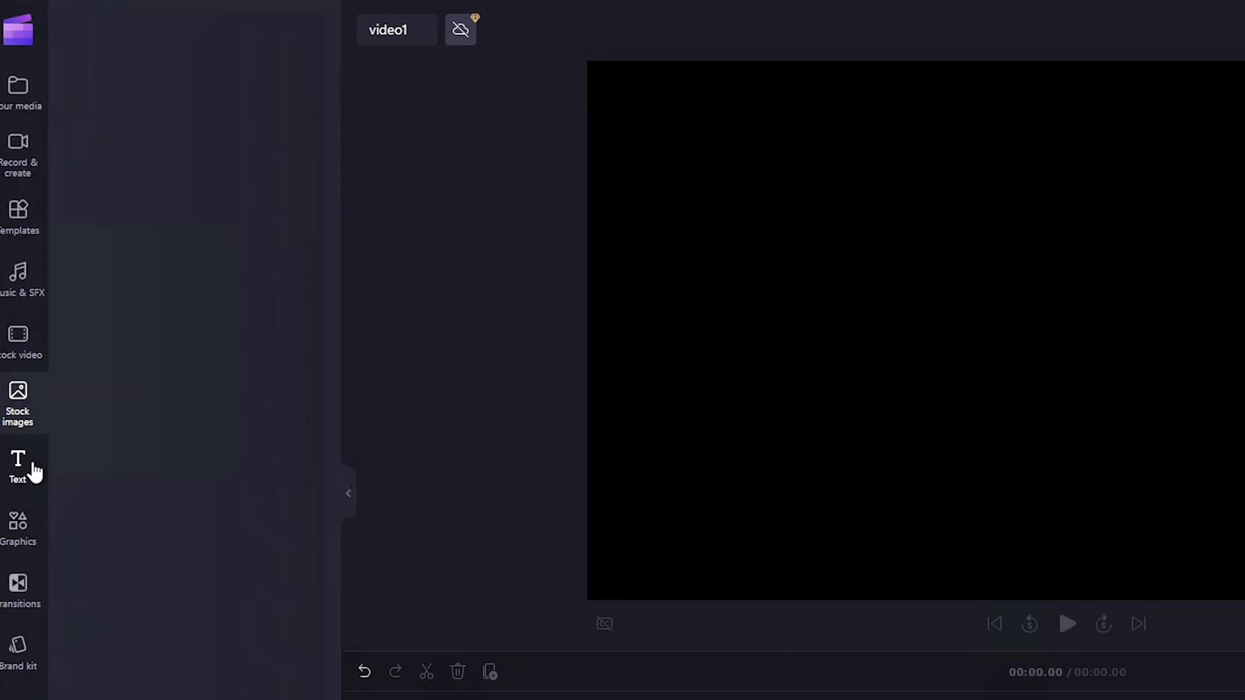
mouse_move(237, 409)
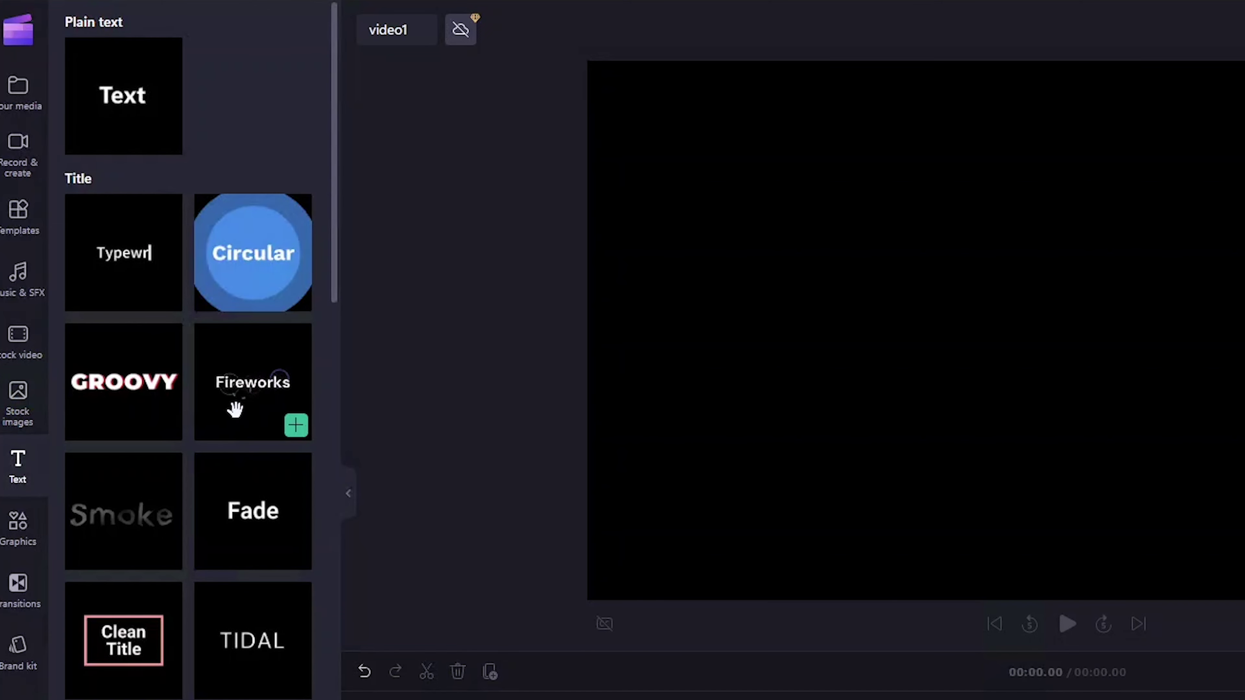
scroll(231, 546, "down", 6)
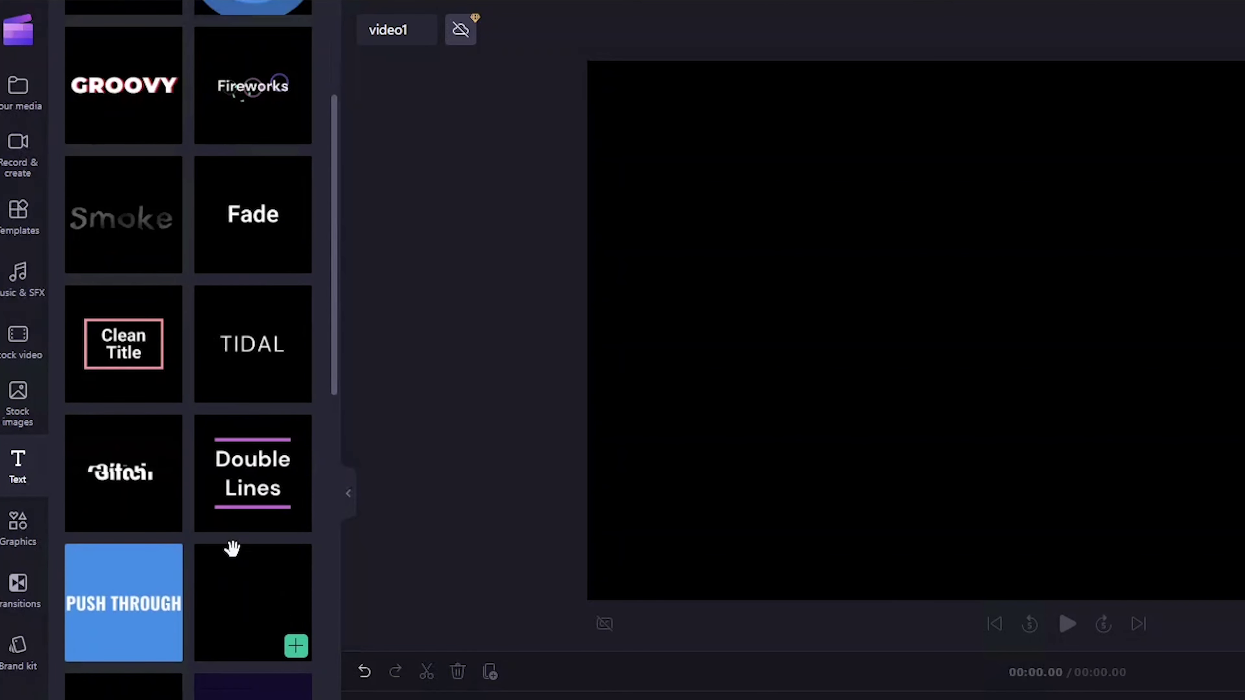
scroll(231, 546, "up", 3)
scroll(231, 546, "up", 3)
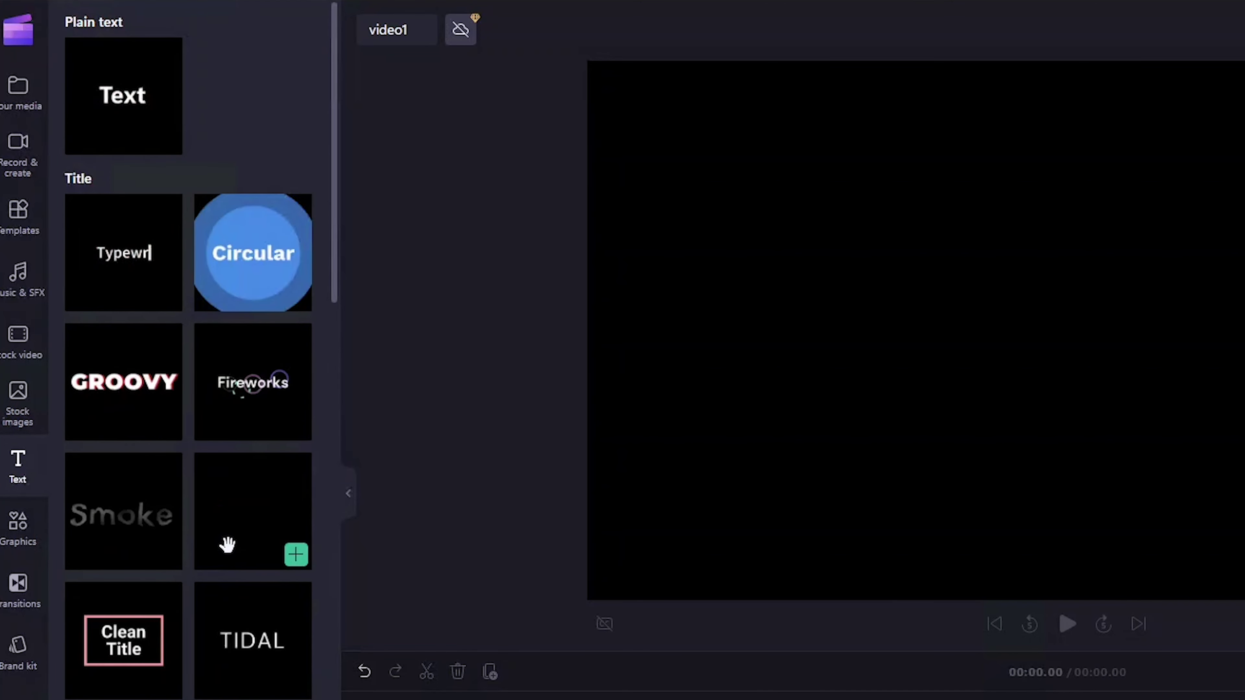
Step: Look through the graphics categories, such as stickers, frames and shapes, and the available transitions
left_click(19, 537)
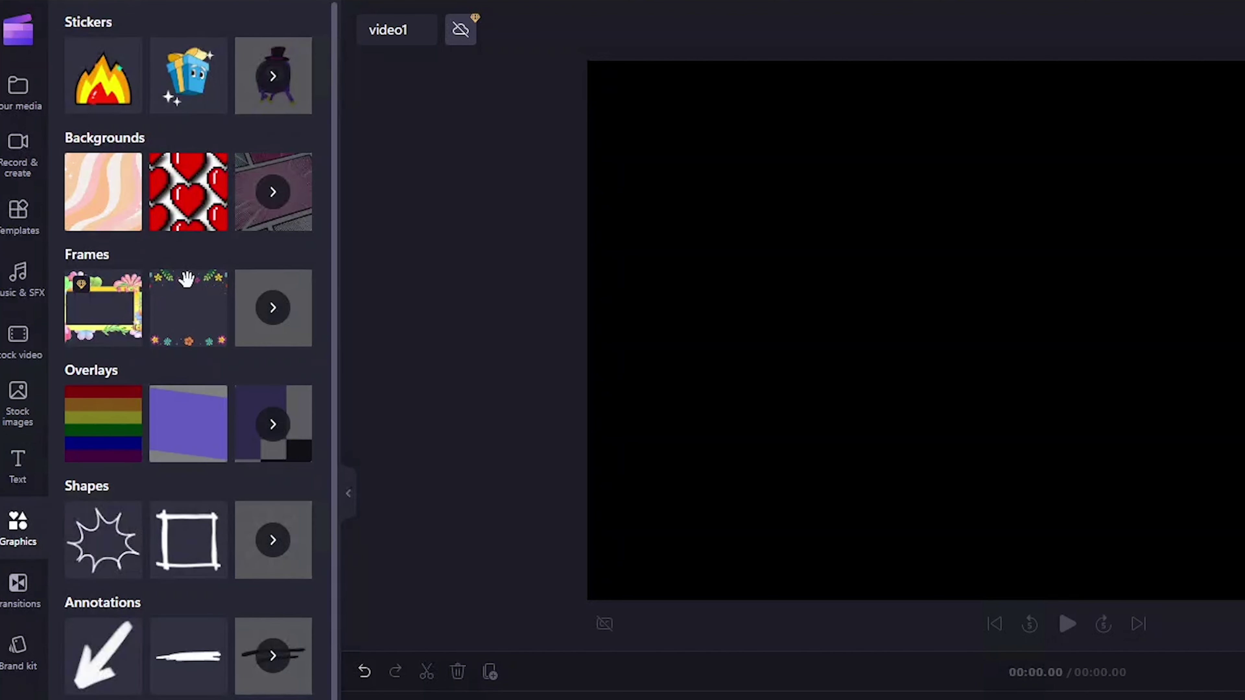
mouse_move(191, 526)
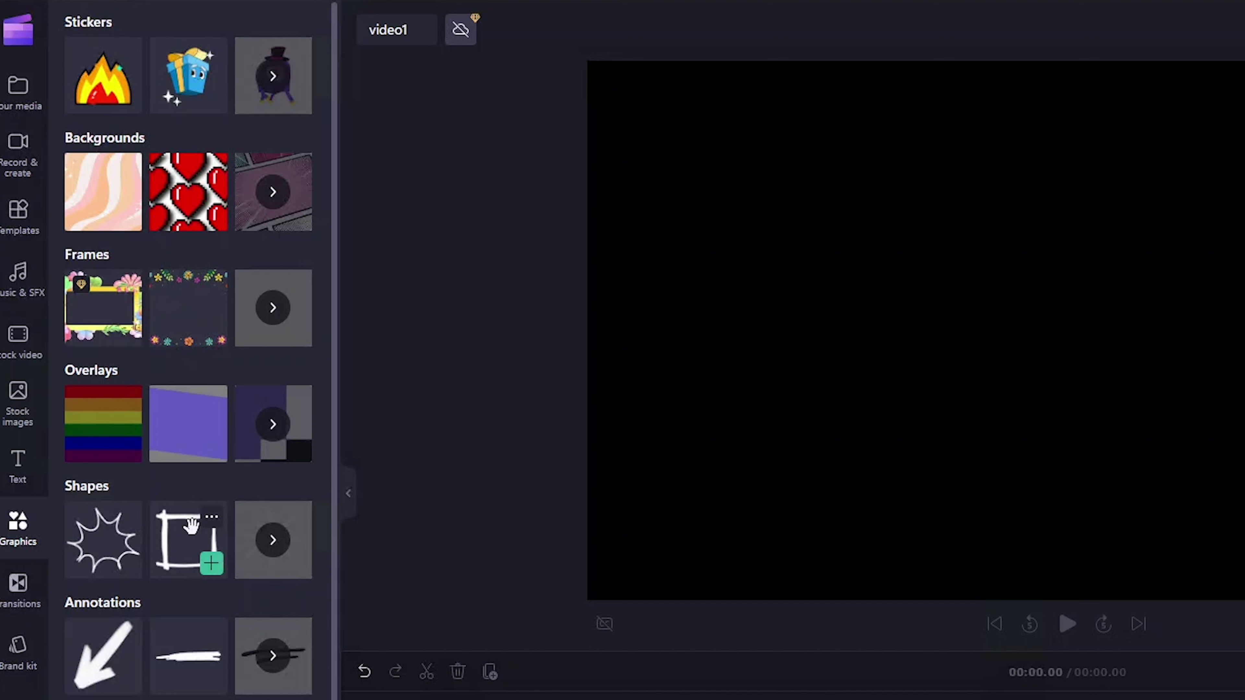
left_click(20, 604)
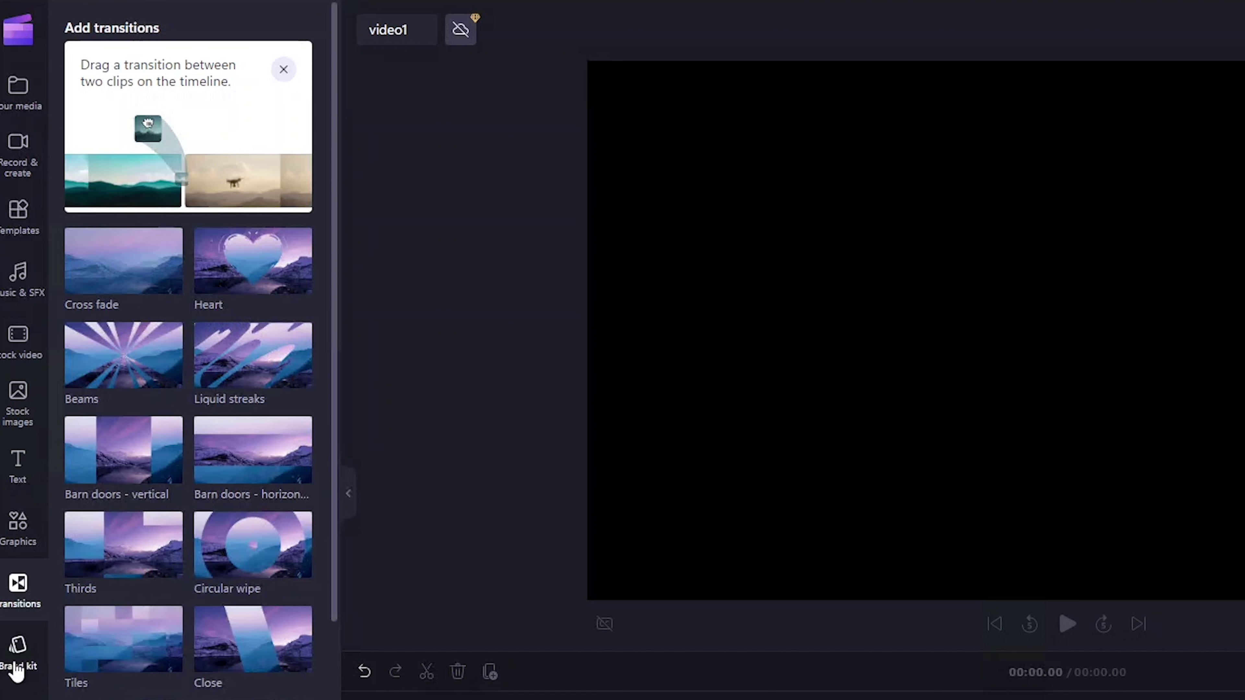
Step: View the brand kit's font, color and logo options and open the help and support choices
left_click(17, 655)
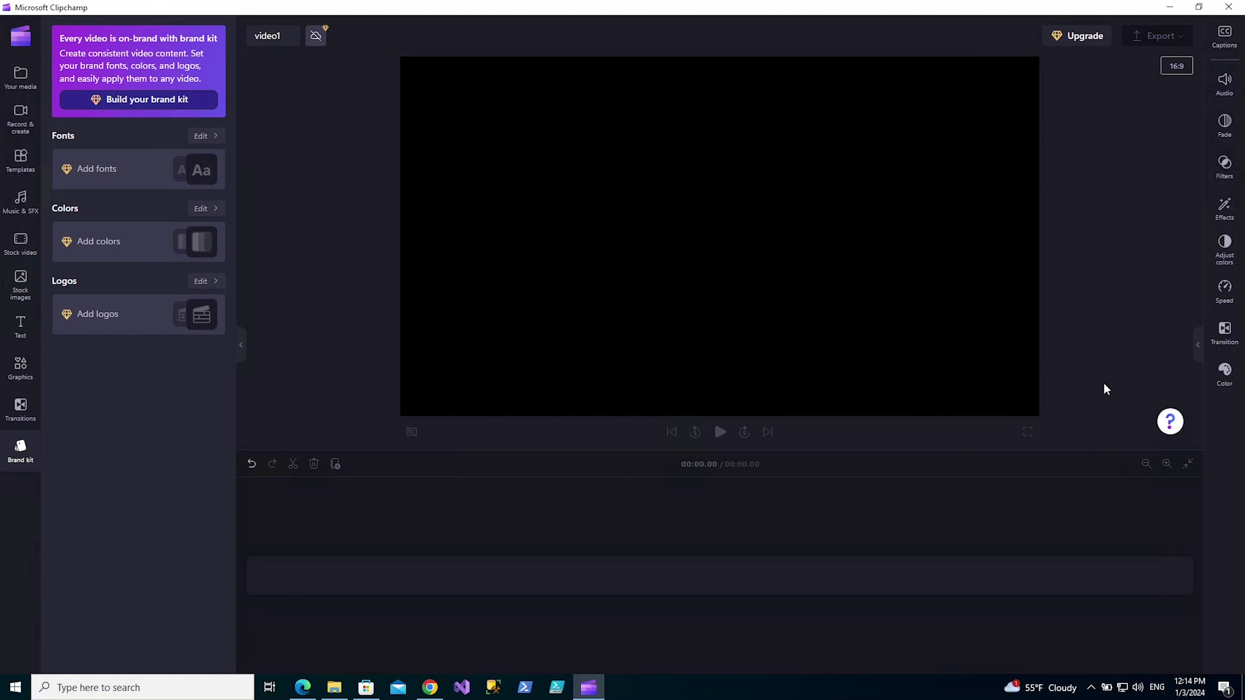
left_click(1172, 423)
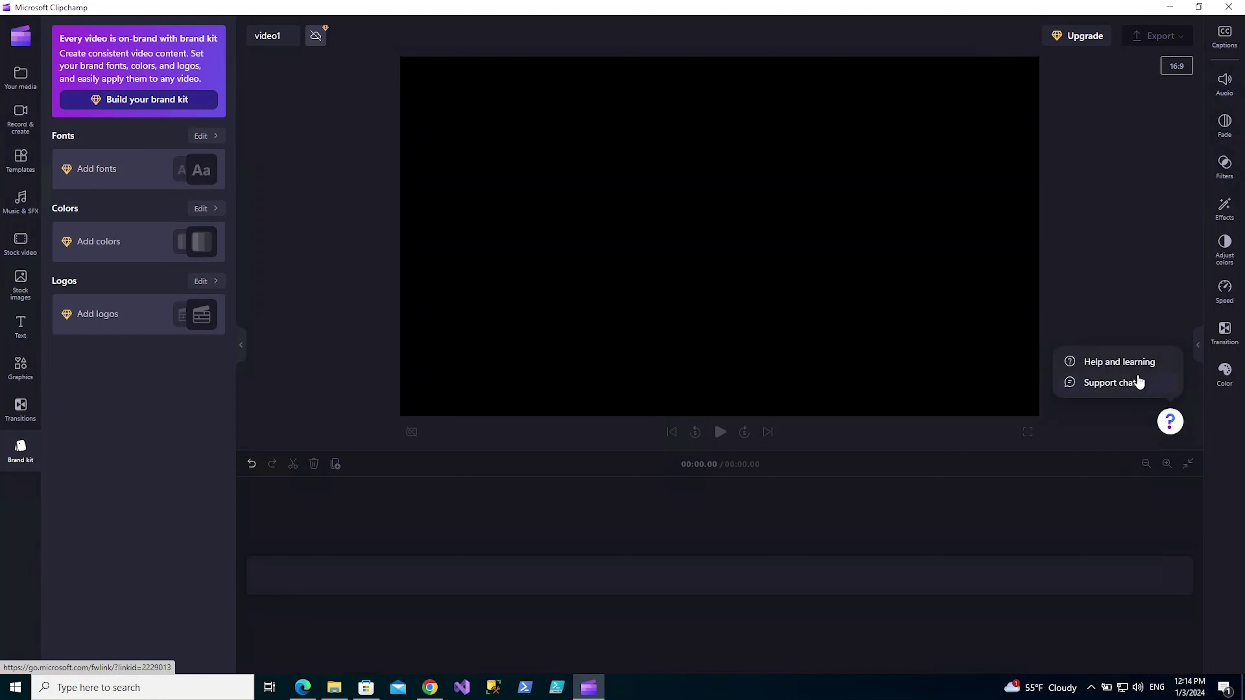